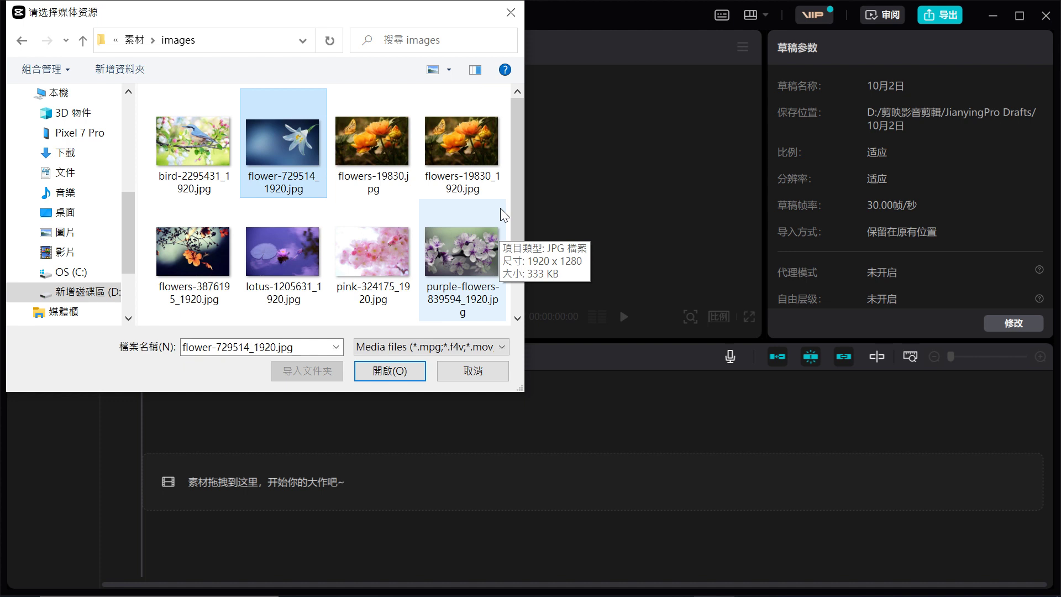
# Import the flower-729514, flowers-3876195, lotus-1205631, pink-324175 and purple-flowers-839594 images into the media library.
pyautogui.keyDown('ctrl'); pyautogui.click(478, 271); pyautogui.keyUp('ctrl')
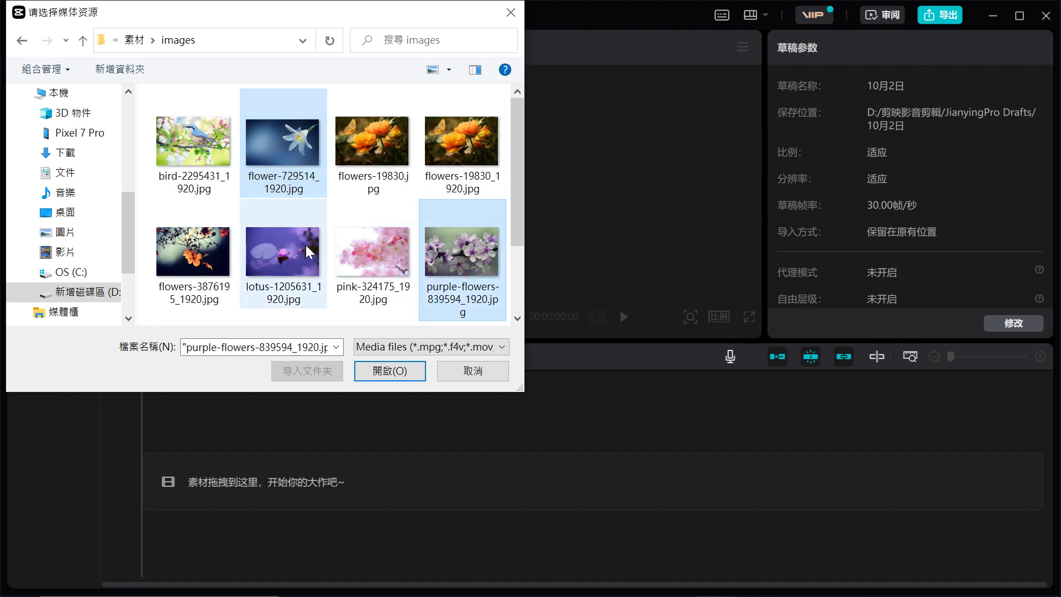
pyautogui.keyDown('ctrl'); pyautogui.click(209, 264); pyautogui.keyUp('ctrl')
pyautogui.keyDown('ctrl'); pyautogui.click(390, 152); pyautogui.keyUp('ctrl')
pyautogui.keyDown('ctrl'); pyautogui.click(365, 253); pyautogui.keyUp('ctrl')
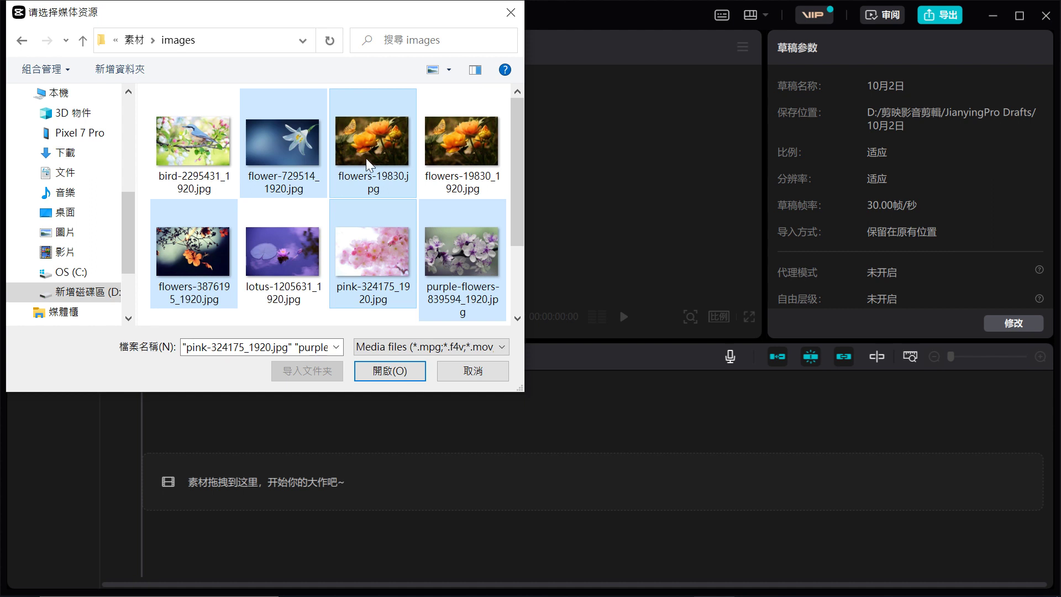
pyautogui.keyDown('ctrl'); pyautogui.click(387, 128); pyautogui.keyUp('ctrl')
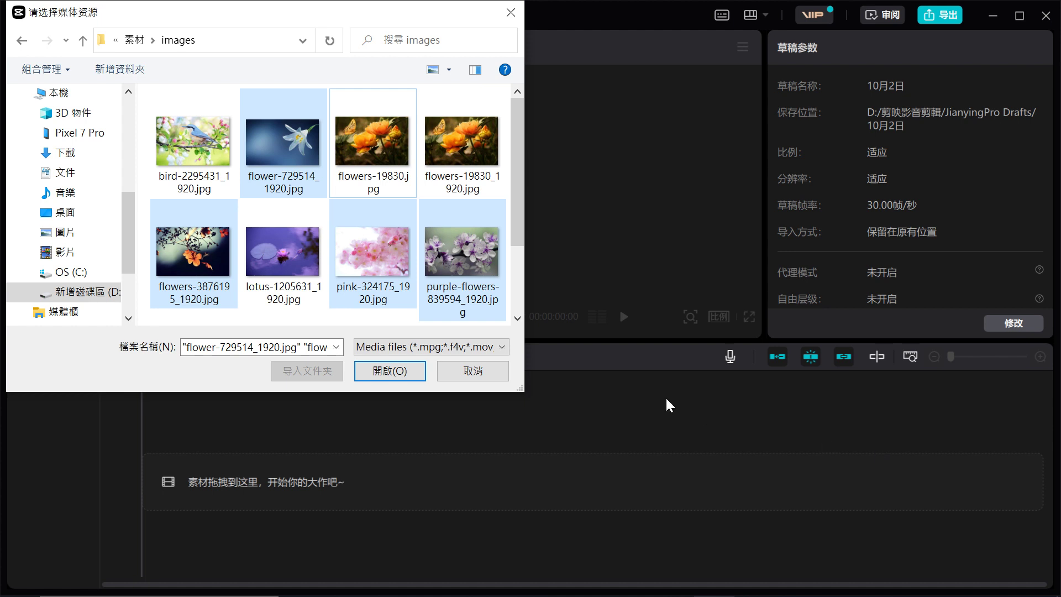
pyautogui.keyDown('ctrl'); pyautogui.click(288, 239); pyautogui.keyUp('ctrl')
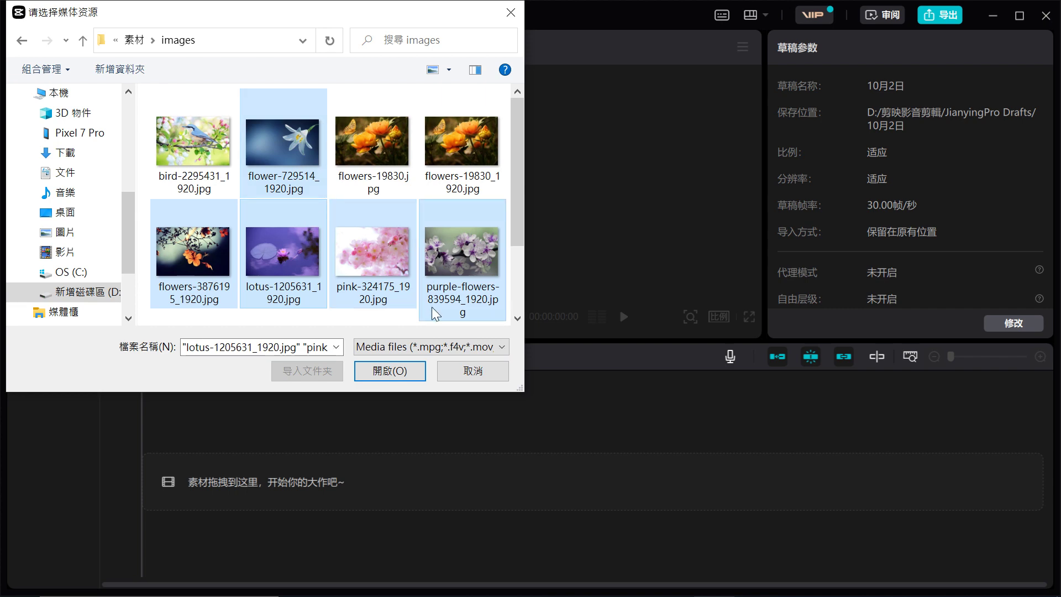
pyautogui.click(412, 371)
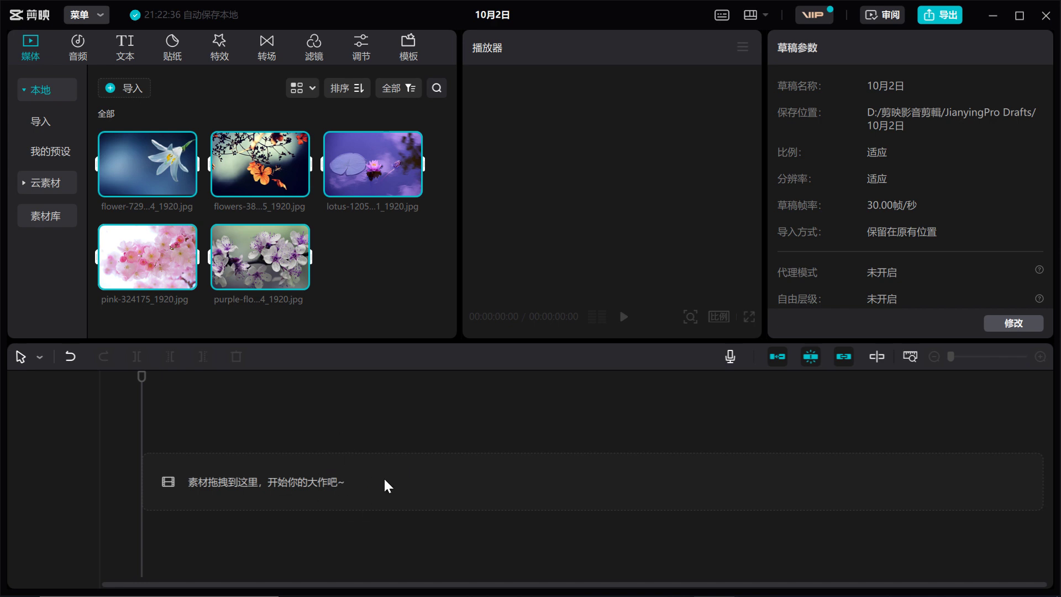
# Place all five imported images on the main timeline track and scrub through the first three clips.
pyautogui.moveTo(189, 176)
pyautogui.moveTo(173, 169); pyautogui.dragTo(171, 496)
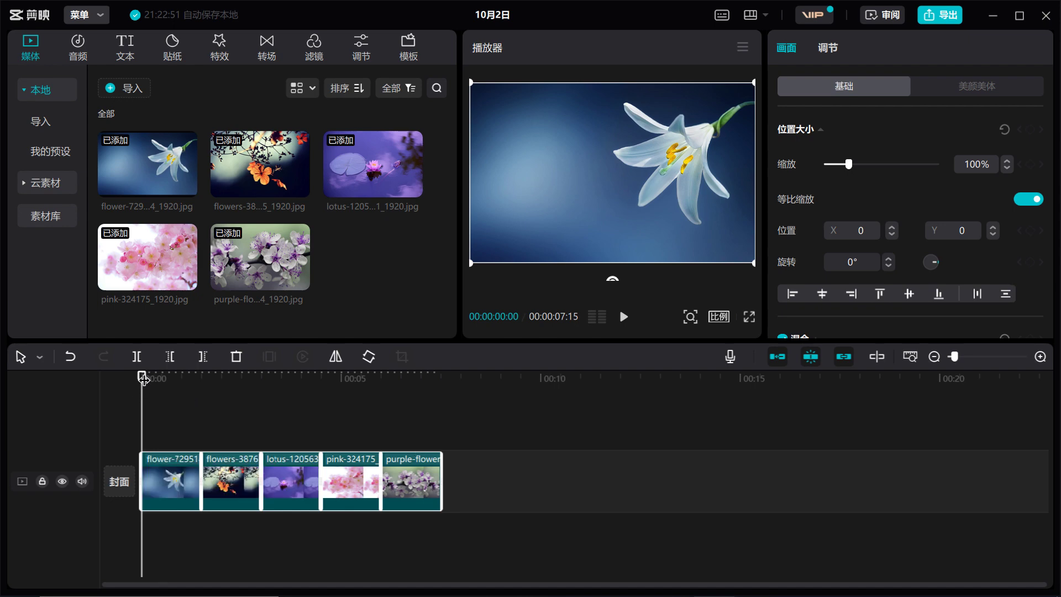
pyautogui.moveTo(143, 385); pyautogui.dragTo(254, 407)
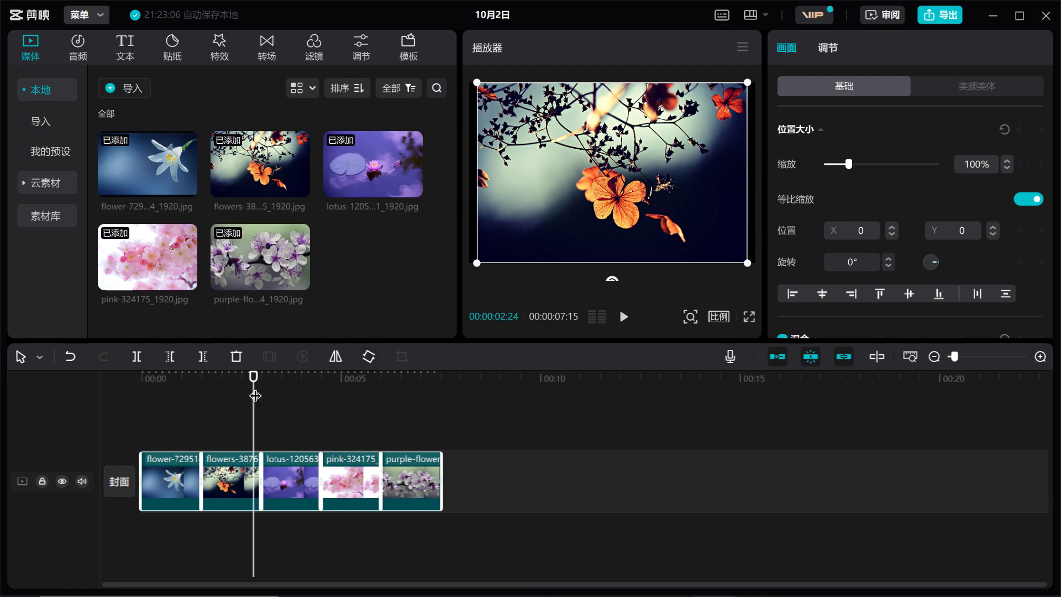
pyautogui.moveTo(254, 406); pyautogui.dragTo(290, 408)
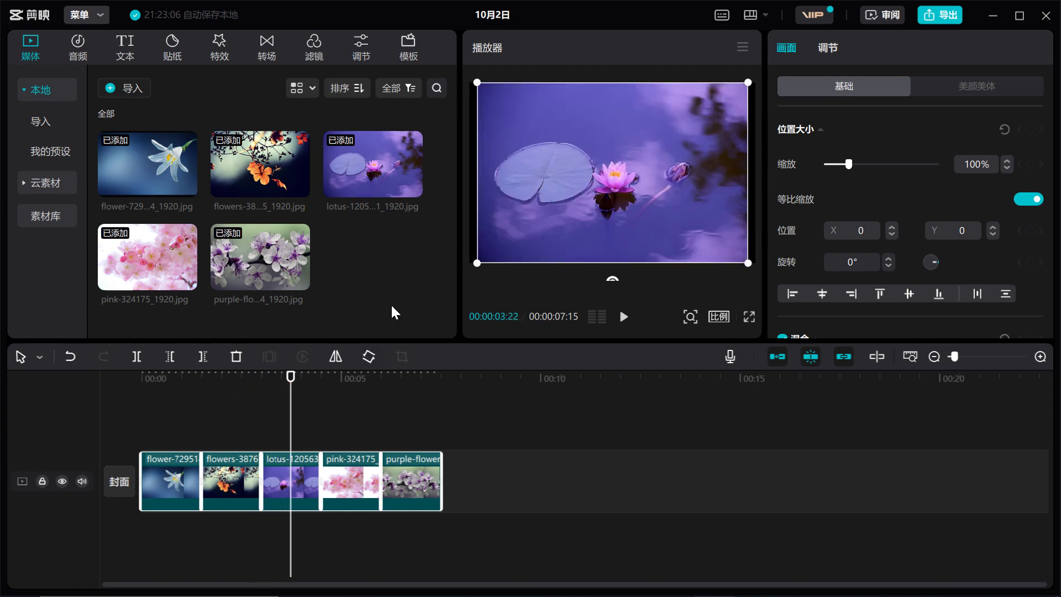
pyautogui.moveTo(291, 404); pyautogui.dragTo(139, 461)
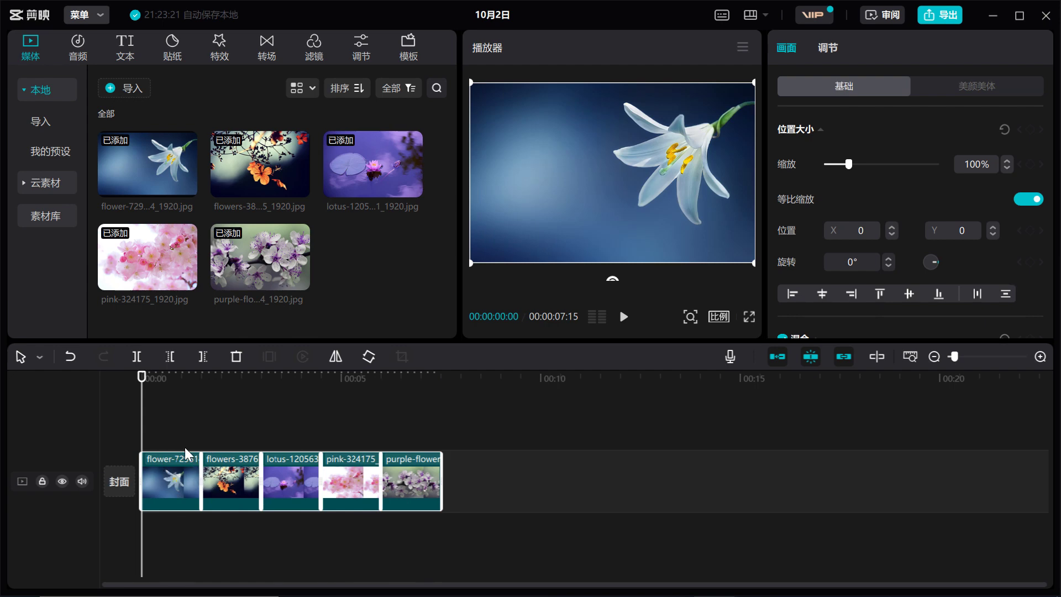
# Examine the first clip's duration by moving the playhead between its start and its end.
pyautogui.moveTo(142, 401); pyautogui.dragTo(201, 419)
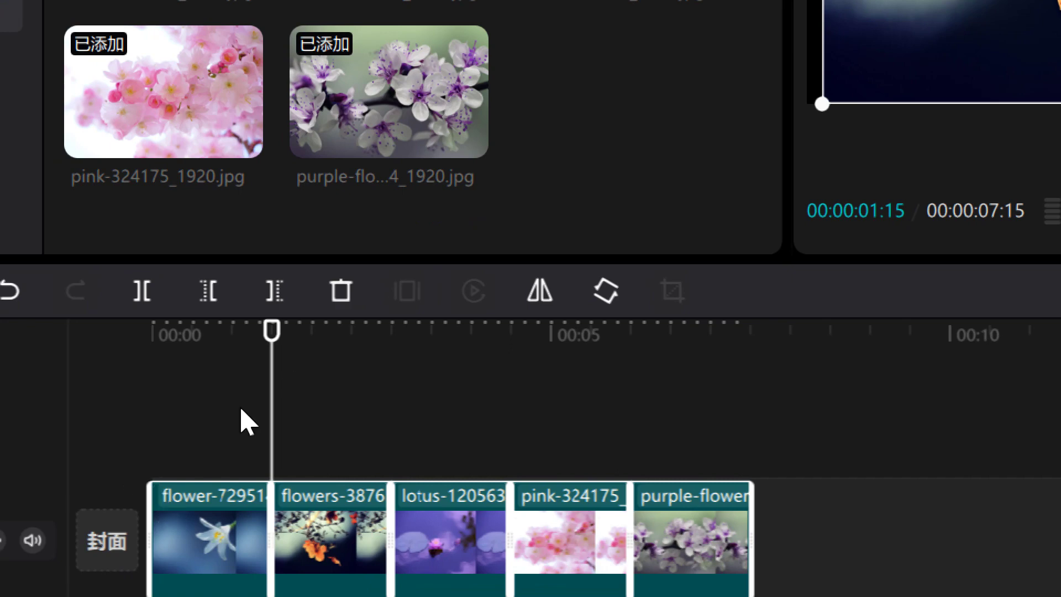
pyautogui.moveTo(273, 334); pyautogui.dragTo(221, 334)
pyautogui.click(154, 393)
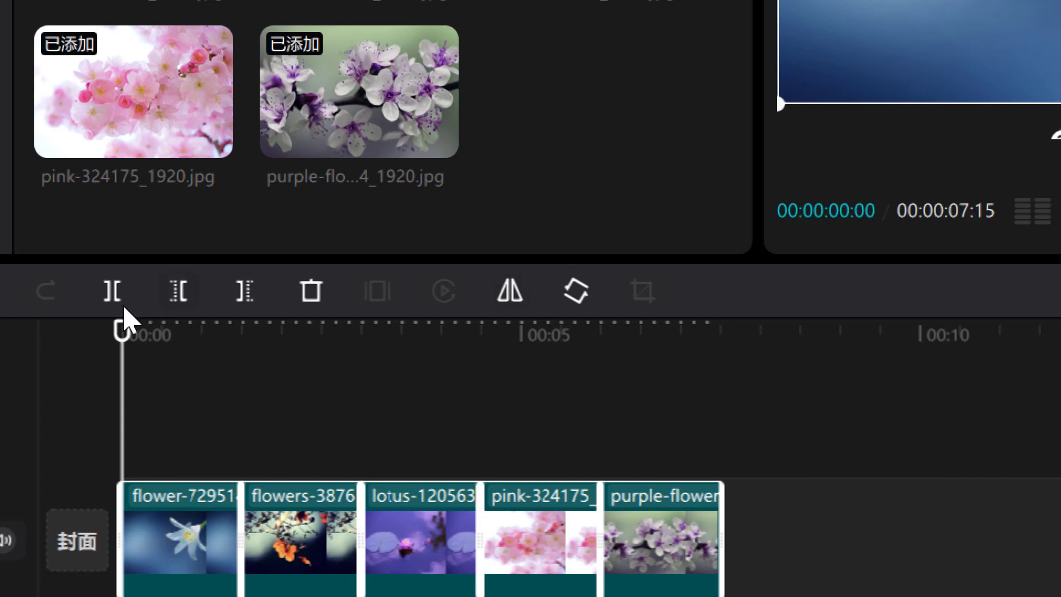
pyautogui.click(123, 338)
pyautogui.moveTo(122, 339); pyautogui.dragTo(135, 334)
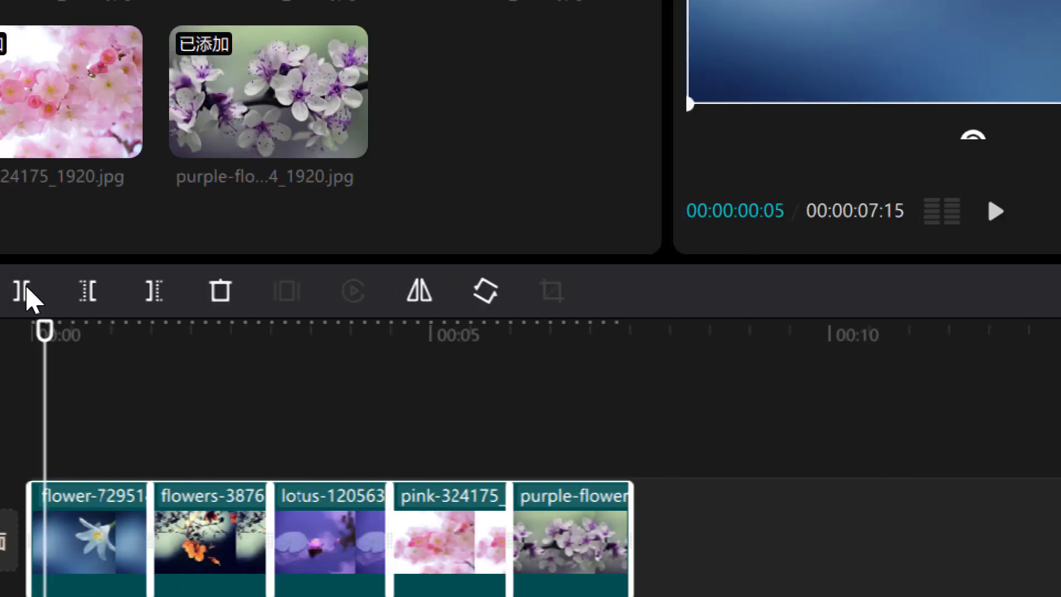
pyautogui.moveTo(126, 332); pyautogui.dragTo(192, 370)
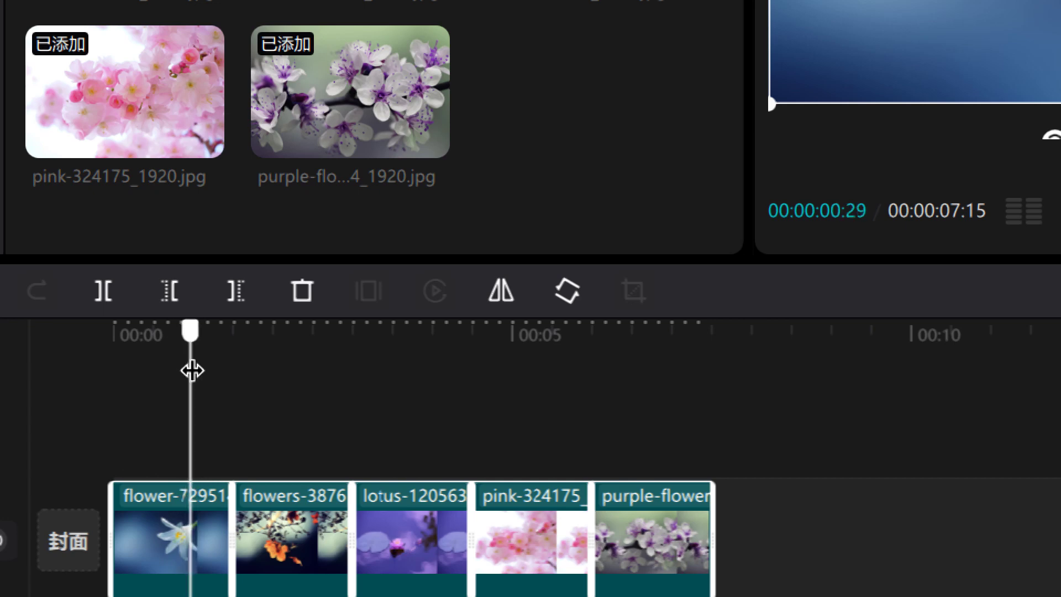
pyautogui.moveTo(192, 370); pyautogui.dragTo(179, 373)
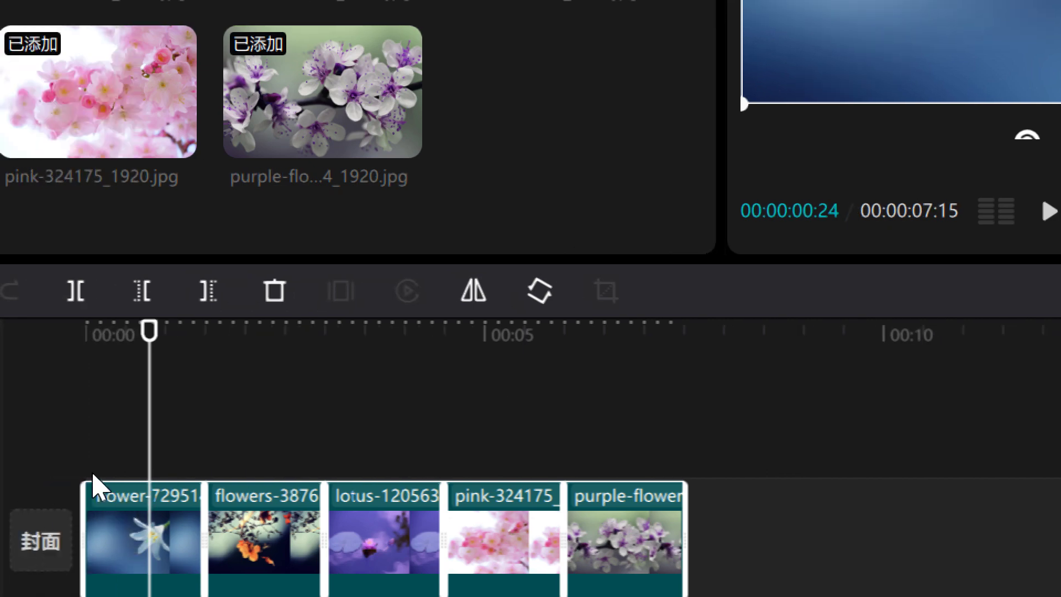
pyautogui.click(153, 345)
pyautogui.moveTo(153, 345); pyautogui.dragTo(204, 362)
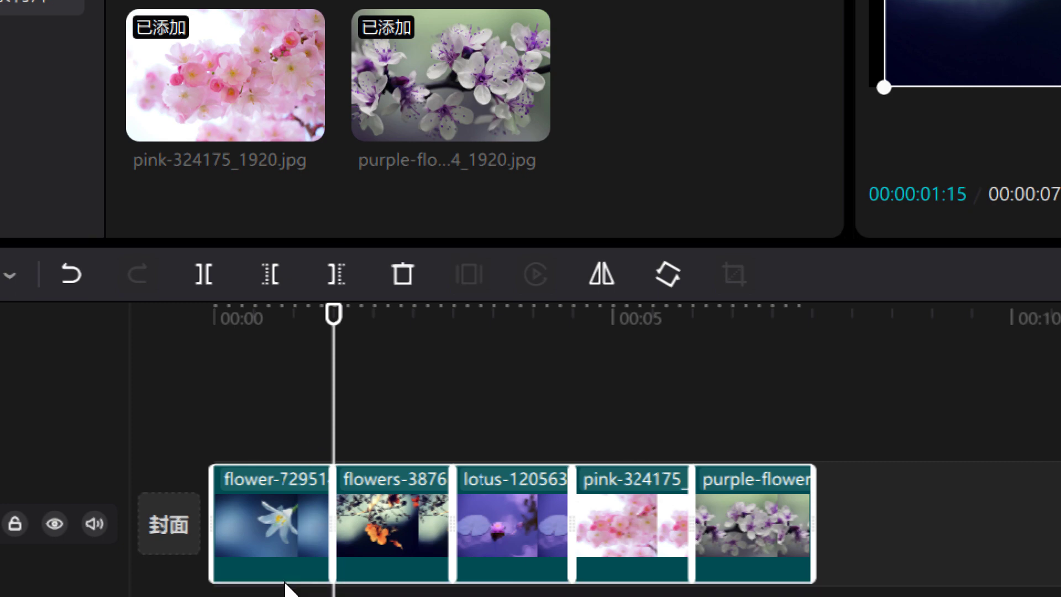
# Check the durations of the remaining four clips at their end points, and play the whole sequence from the start.
pyautogui.moveTo(330, 329); pyautogui.dragTo(457, 376)
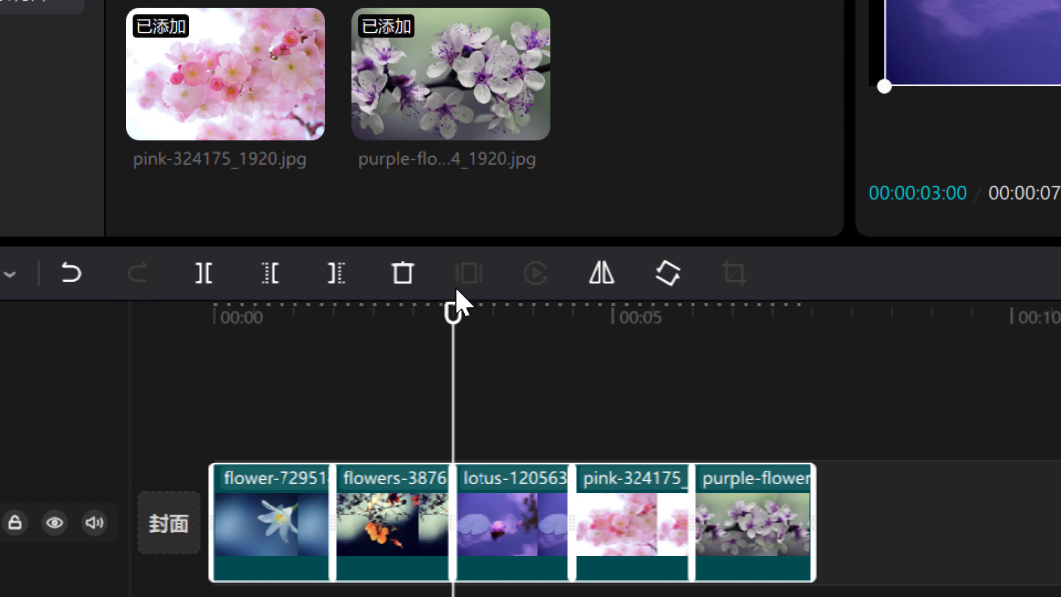
pyautogui.moveTo(454, 315); pyautogui.dragTo(575, 351)
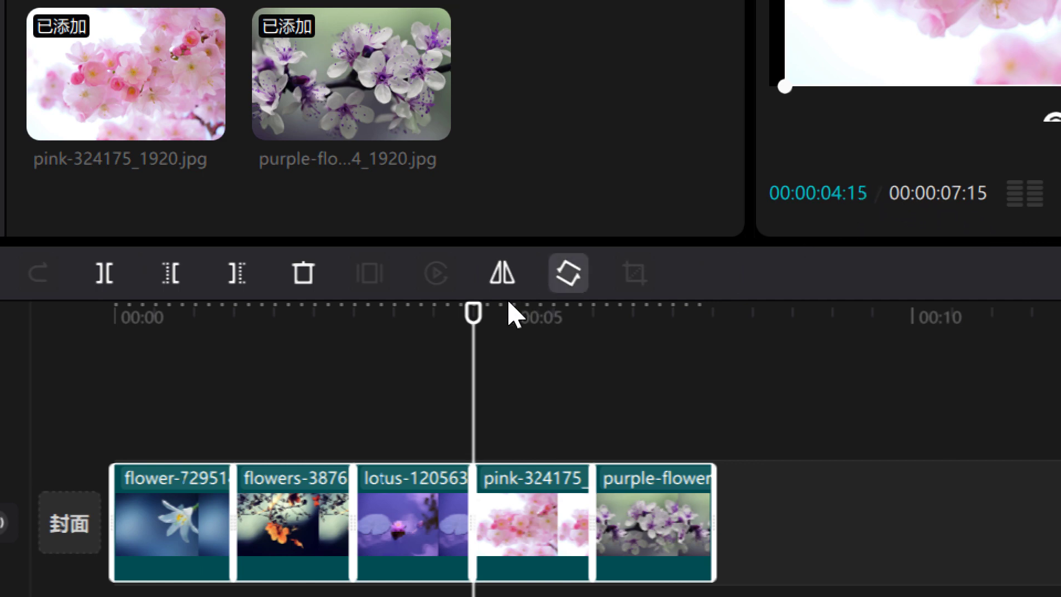
pyautogui.moveTo(480, 324); pyautogui.dragTo(595, 353)
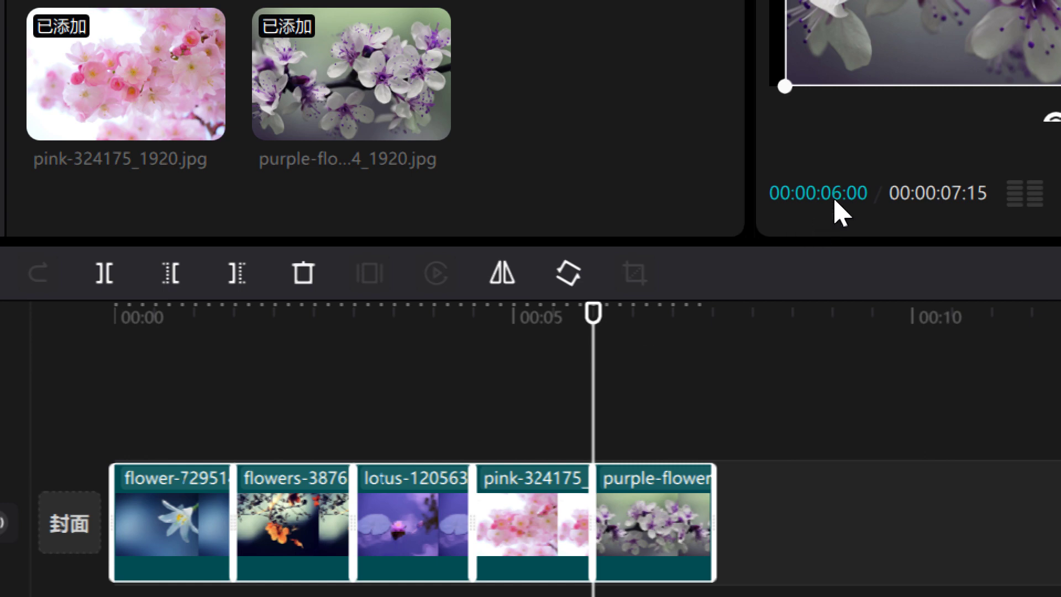
pyautogui.moveTo(596, 326); pyautogui.dragTo(717, 348)
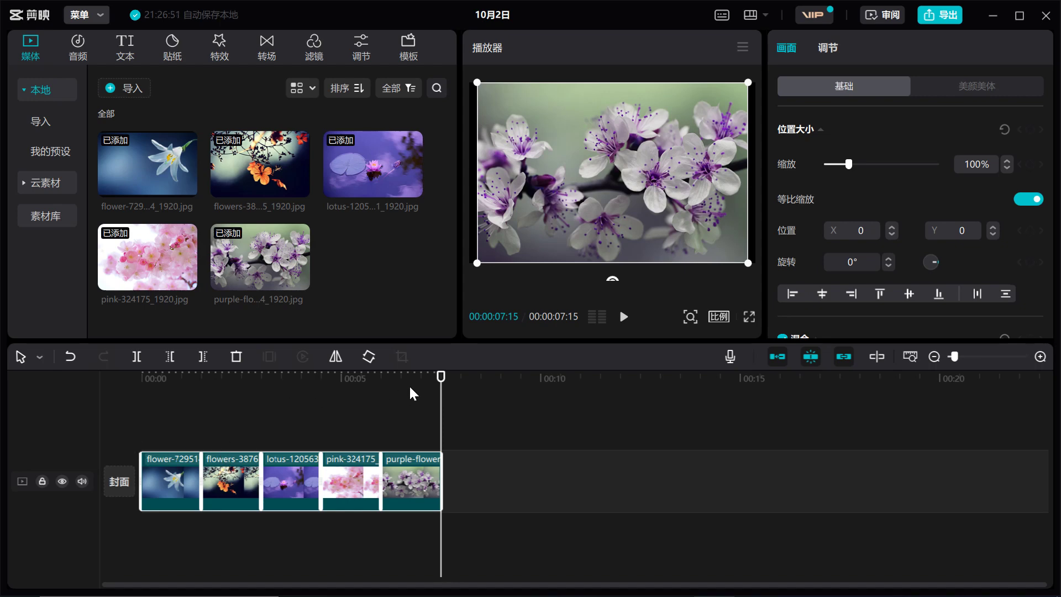
pyautogui.moveTo(436, 381); pyautogui.dragTo(114, 395)
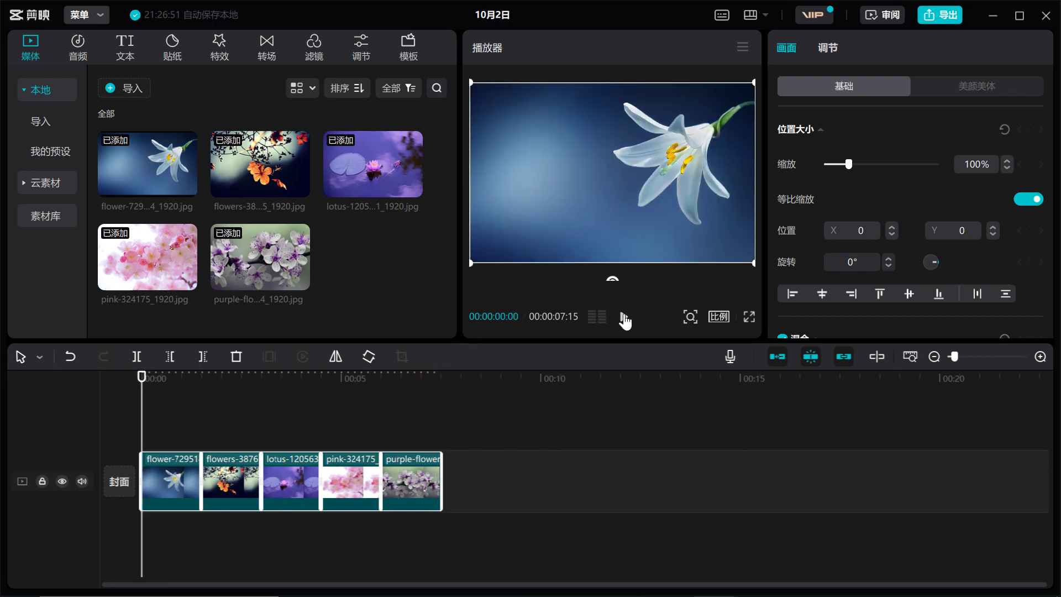
pyautogui.click(624, 317)
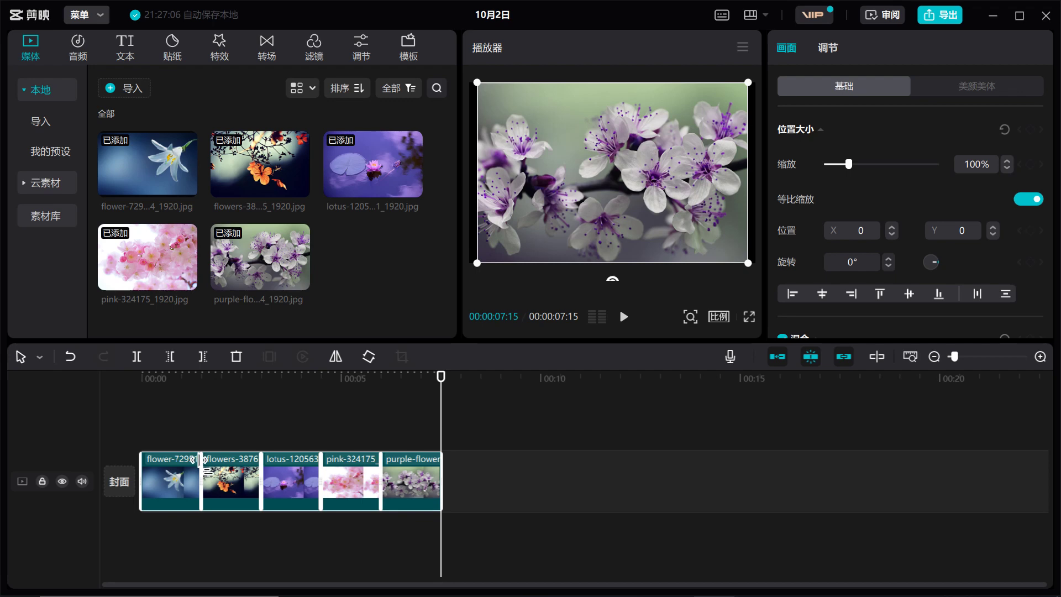
# Lengthen all five selected clips together to about 00:00:02:08 each and check the new clip boundaries with the playhead.
pyautogui.moveTo(256, 467); pyautogui.dragTo(288, 469)
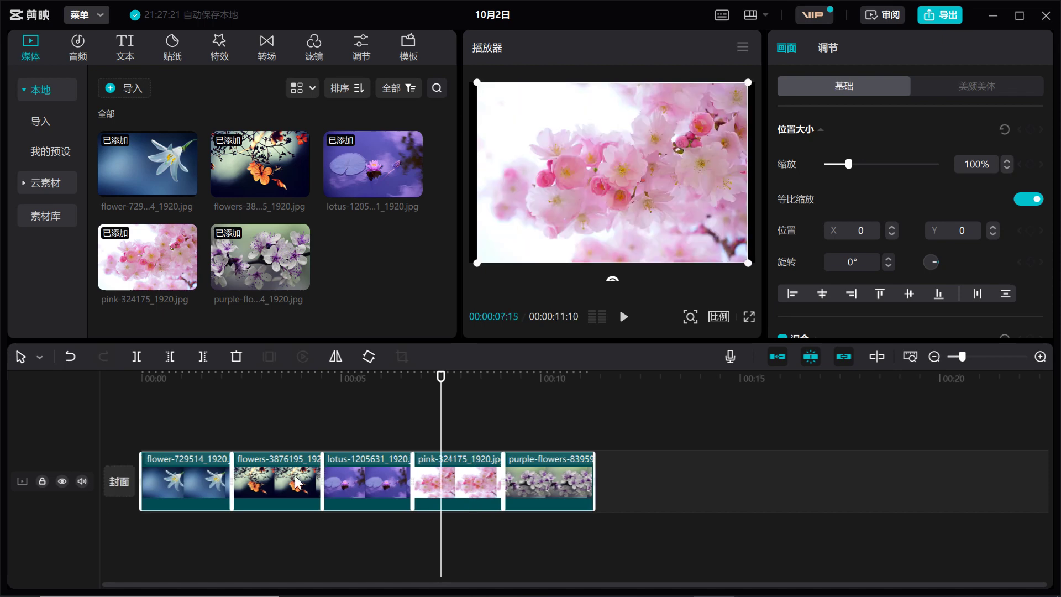
pyautogui.moveTo(442, 379); pyautogui.dragTo(231, 427)
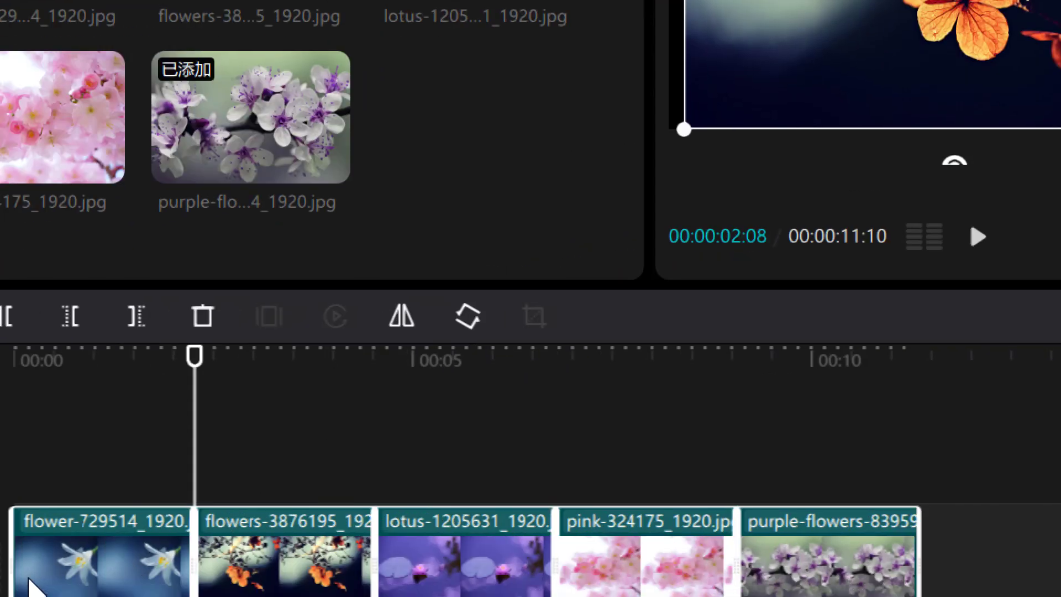
pyautogui.click(193, 379)
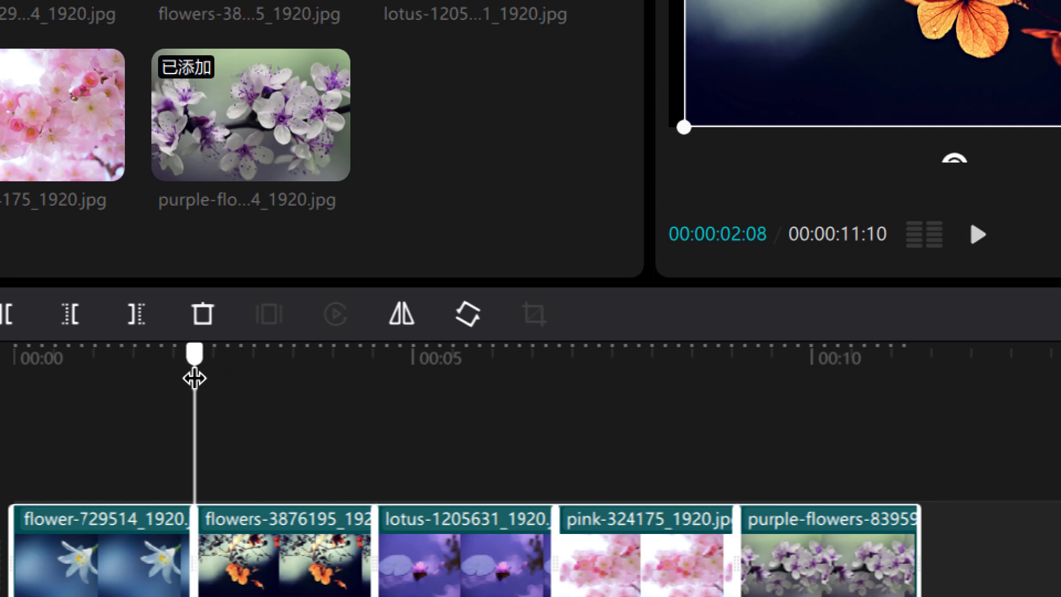
pyautogui.moveTo(194, 378); pyautogui.dragTo(356, 389)
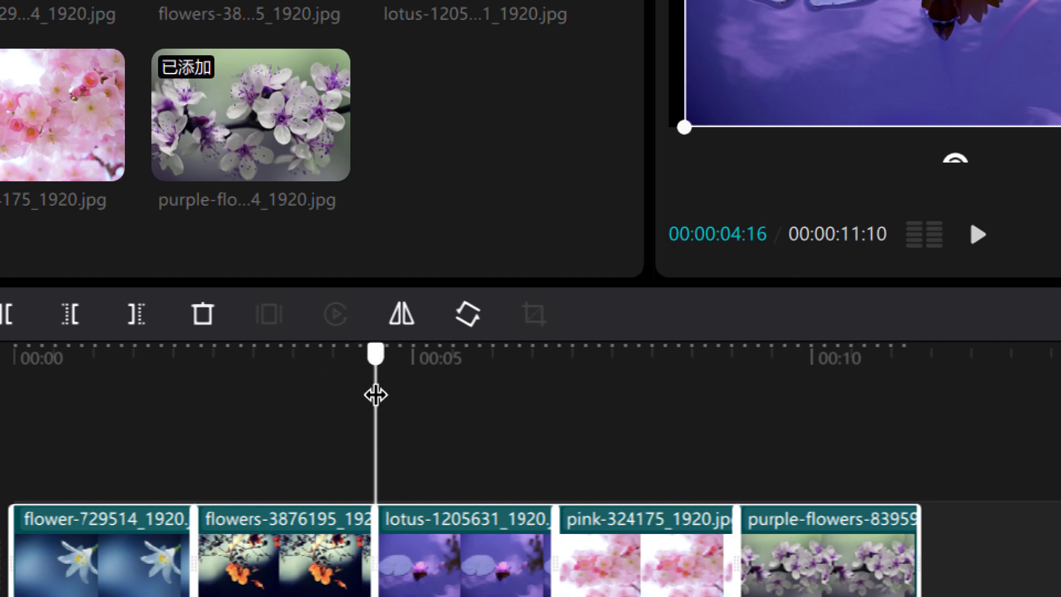
pyautogui.moveTo(384, 395); pyautogui.dragTo(564, 429)
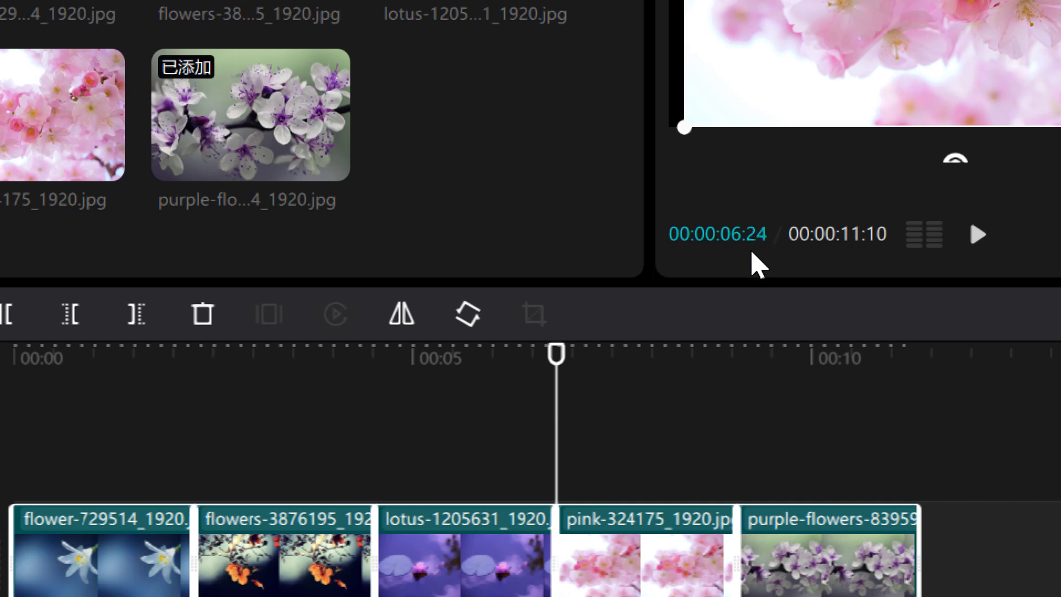
pyautogui.click(562, 378)
pyautogui.moveTo(563, 378); pyautogui.dragTo(737, 379)
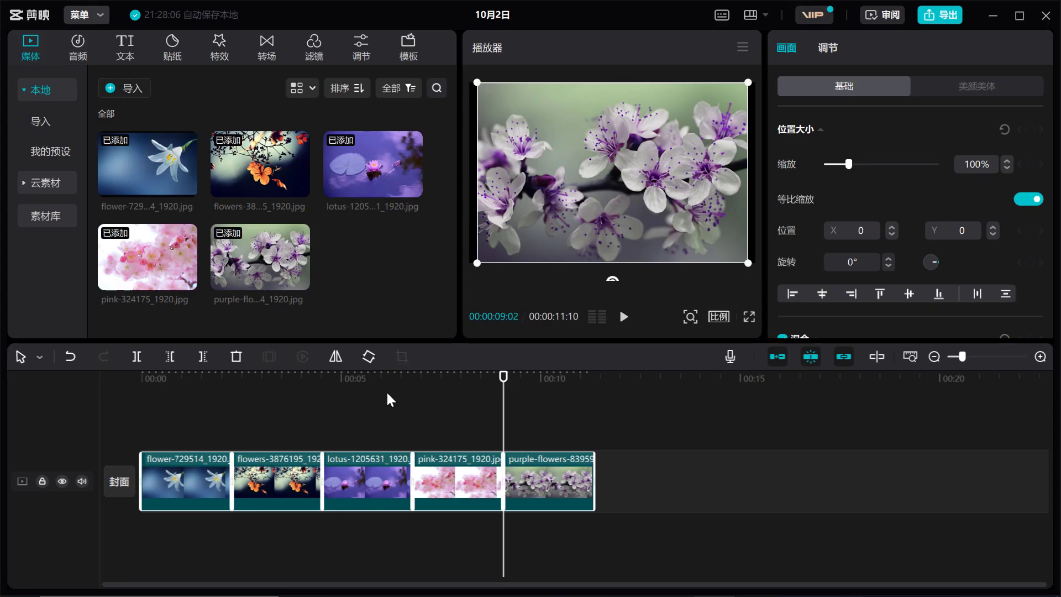
# Select all five image clips on the timeline and delete them.
pyautogui.moveTo(232, 462)
pyautogui.mouseDown()
pyautogui.moveTo(206, 464)
pyautogui.moveTo(252, 475)
pyautogui.moveTo(223, 481)
pyautogui.mouseUp()
pyautogui.moveTo(606, 423); pyautogui.dragTo(207, 489)
pyautogui.press('Delete')
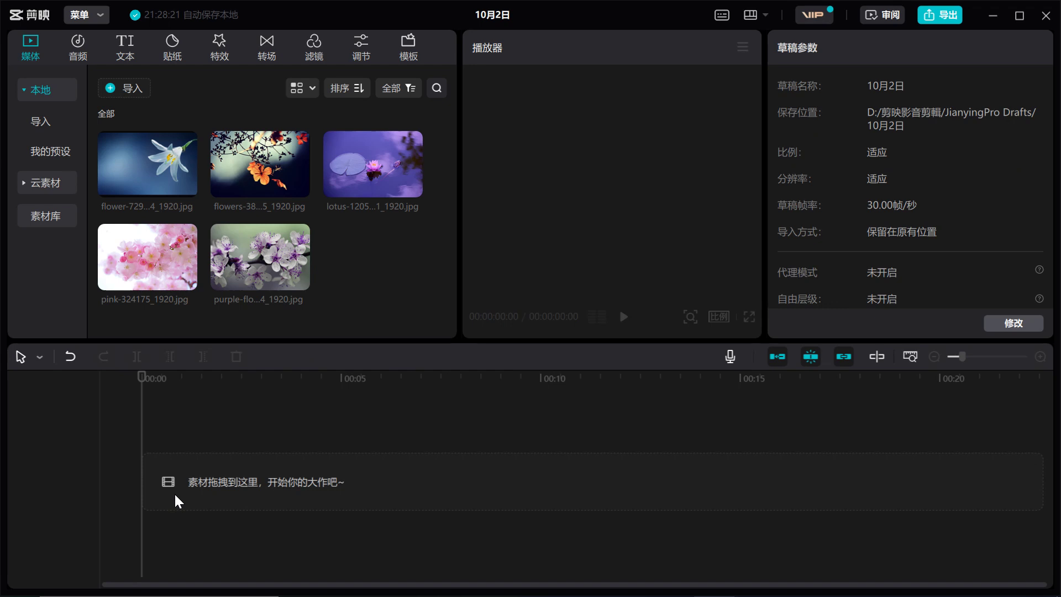
# Set the default image duration (图片默认时长) to 3 seconds in the editing section of the global settings and save.
pyautogui.click(97, 15)
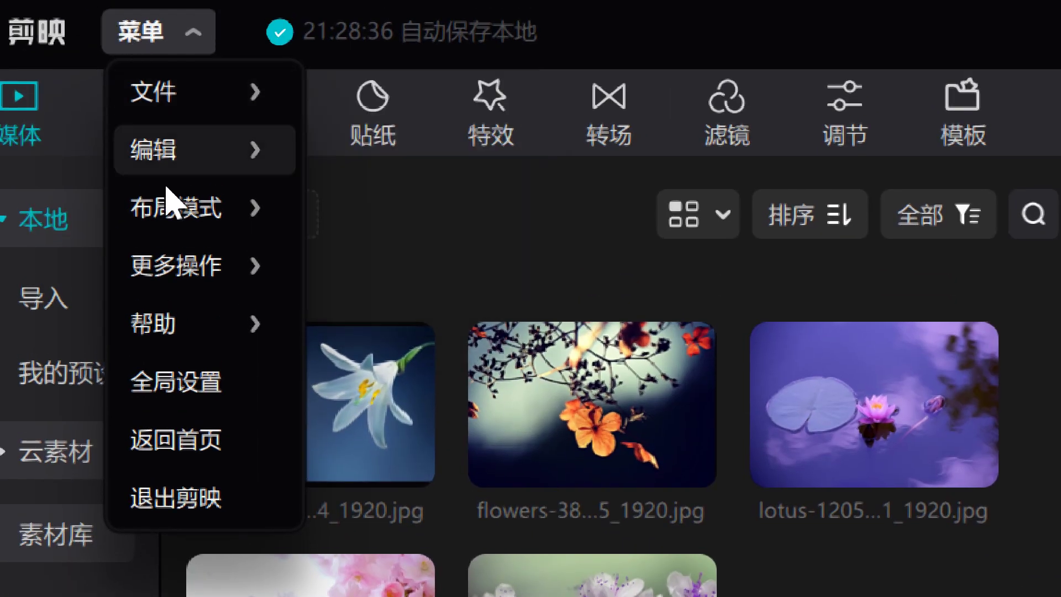
pyautogui.click(210, 397)
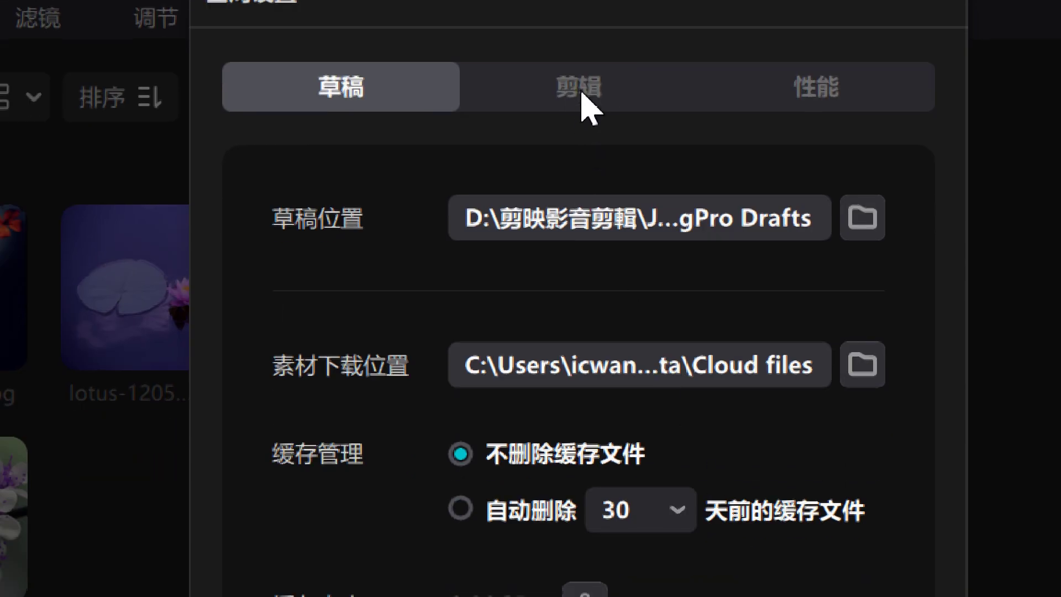
pyautogui.click(581, 93)
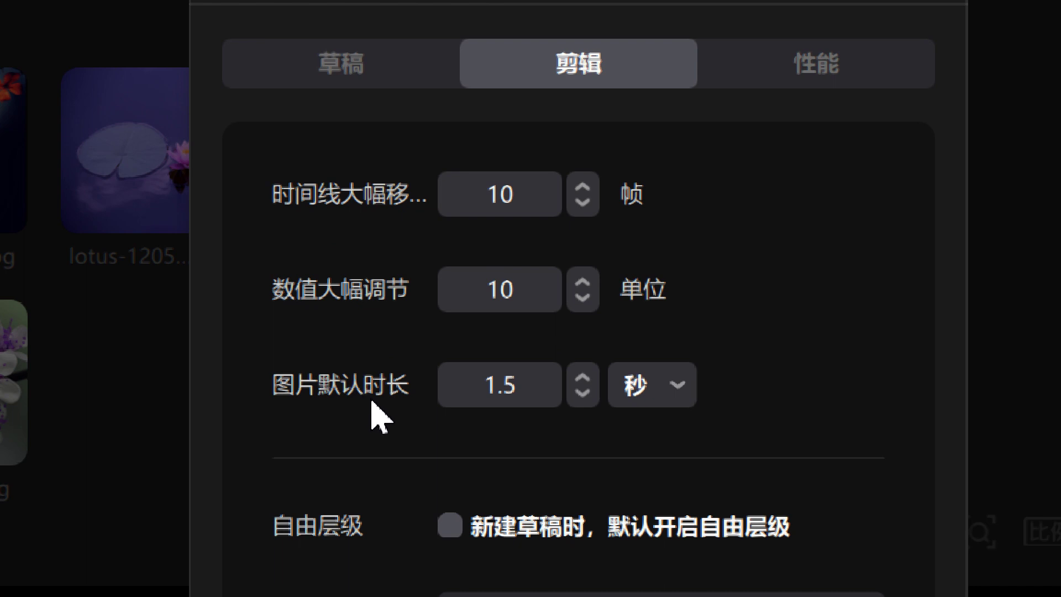
pyautogui.click(519, 390)
pyautogui.moveTo(519, 390); pyautogui.dragTo(486, 379)
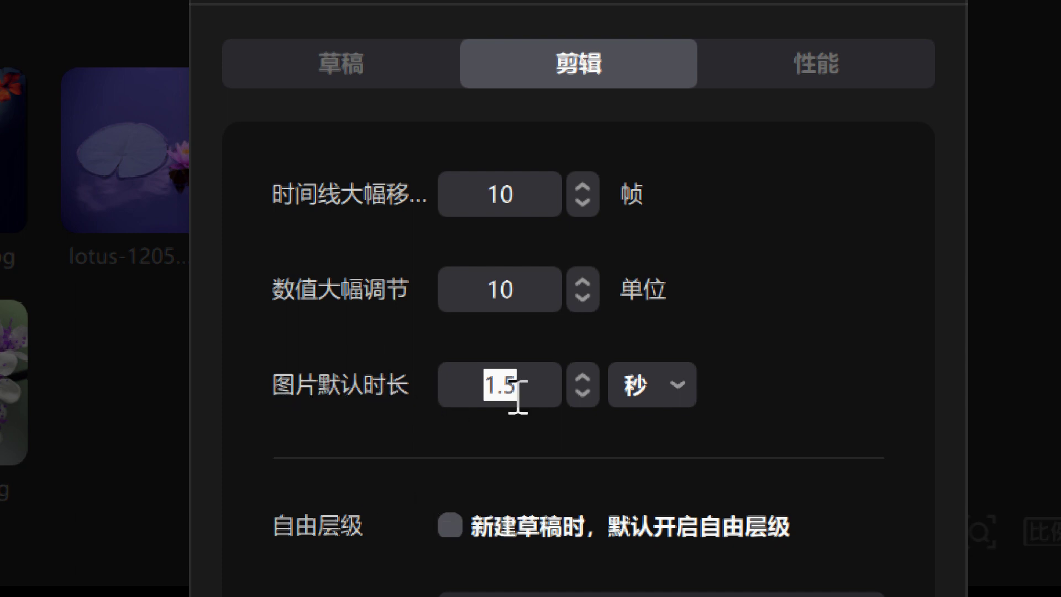
pyautogui.write('3')
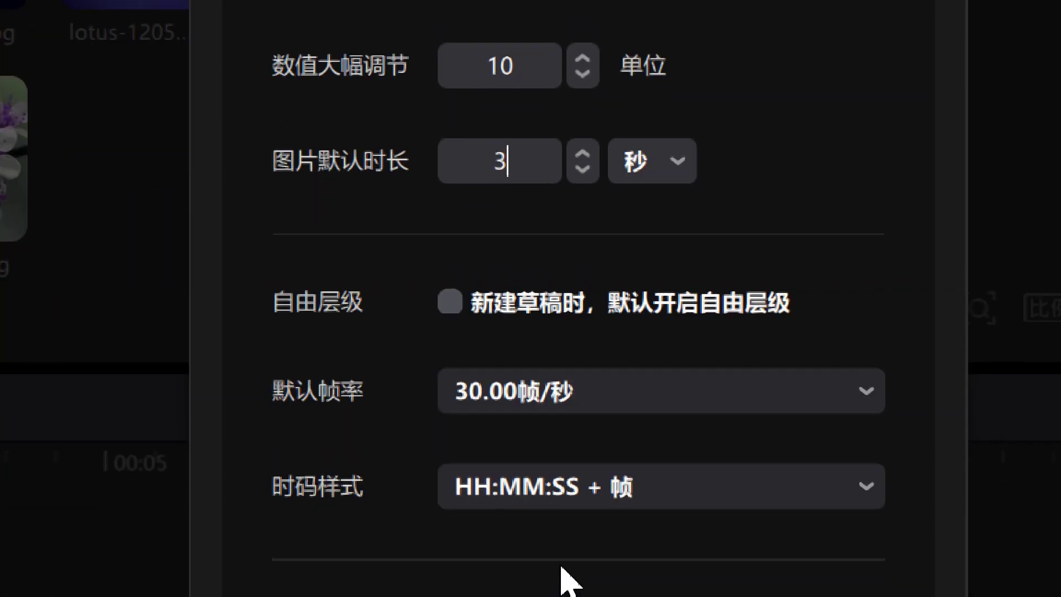
pyautogui.click(463, 550)
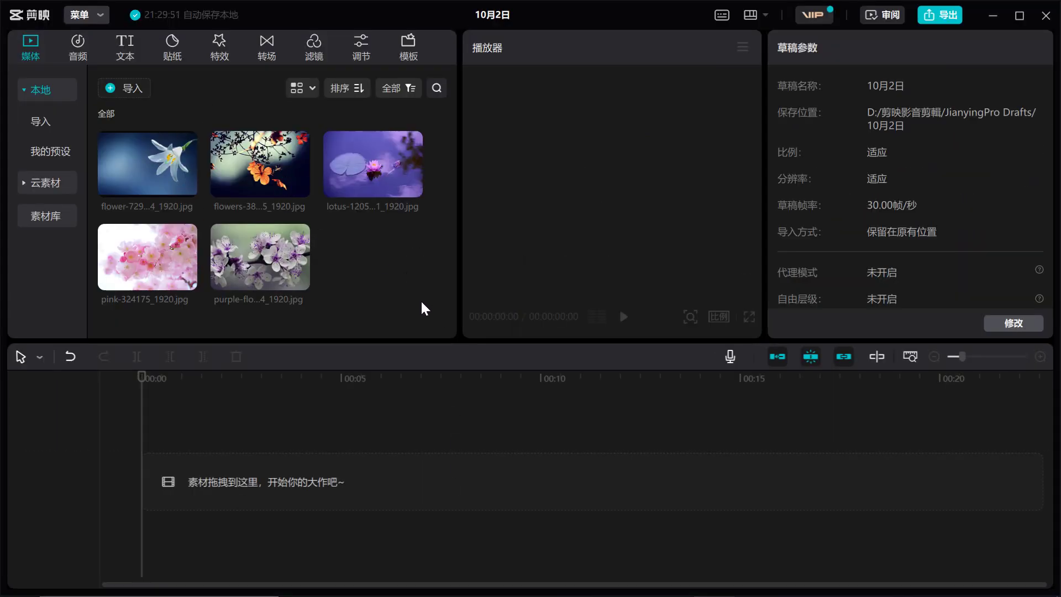
# Add all five flower images to the empty timeline and check the first three clip end points with the playhead.
pyautogui.moveTo(419, 299); pyautogui.dragTo(112, 152)
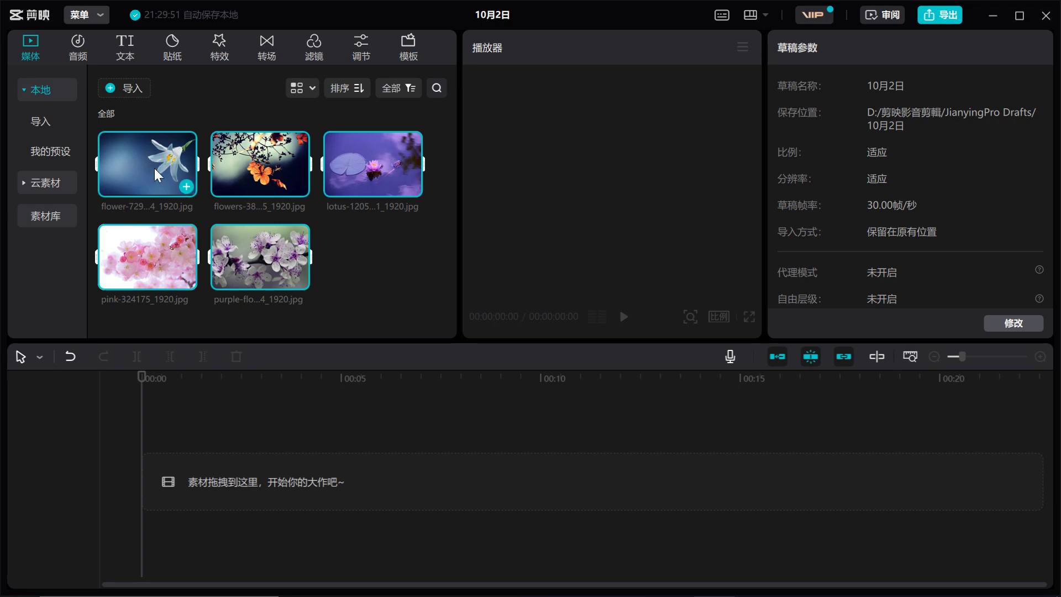
pyautogui.moveTo(145, 174); pyautogui.dragTo(167, 474)
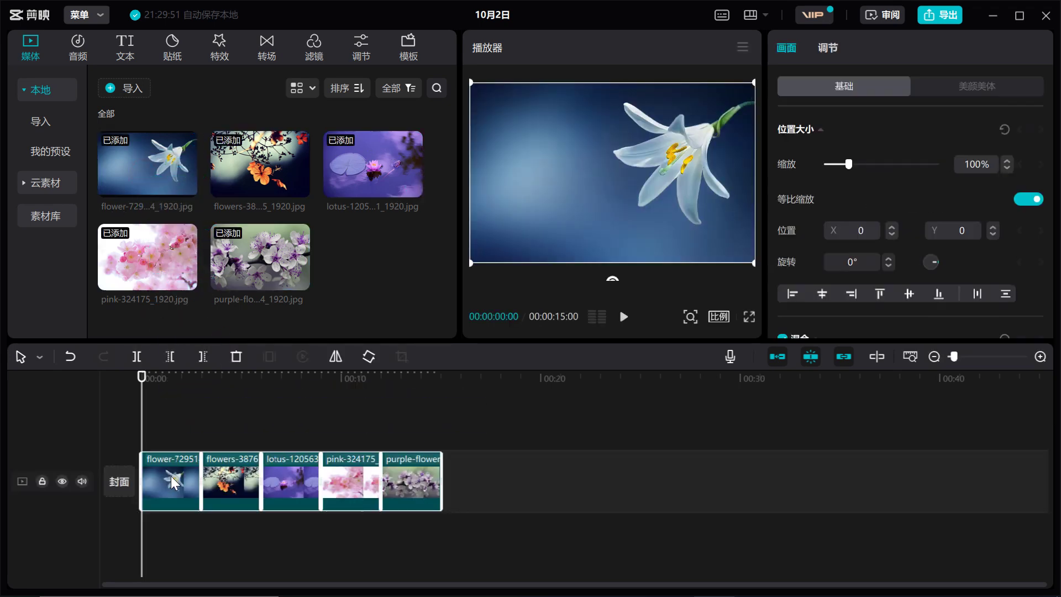
pyautogui.moveTo(142, 380); pyautogui.dragTo(204, 405)
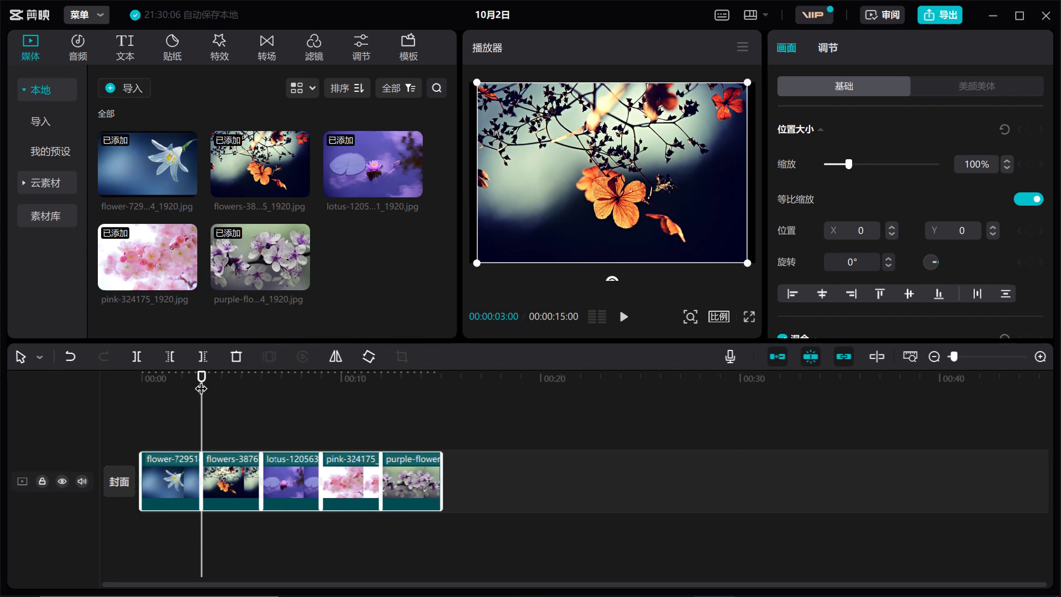
pyautogui.moveTo(202, 380); pyautogui.dragTo(261, 386)
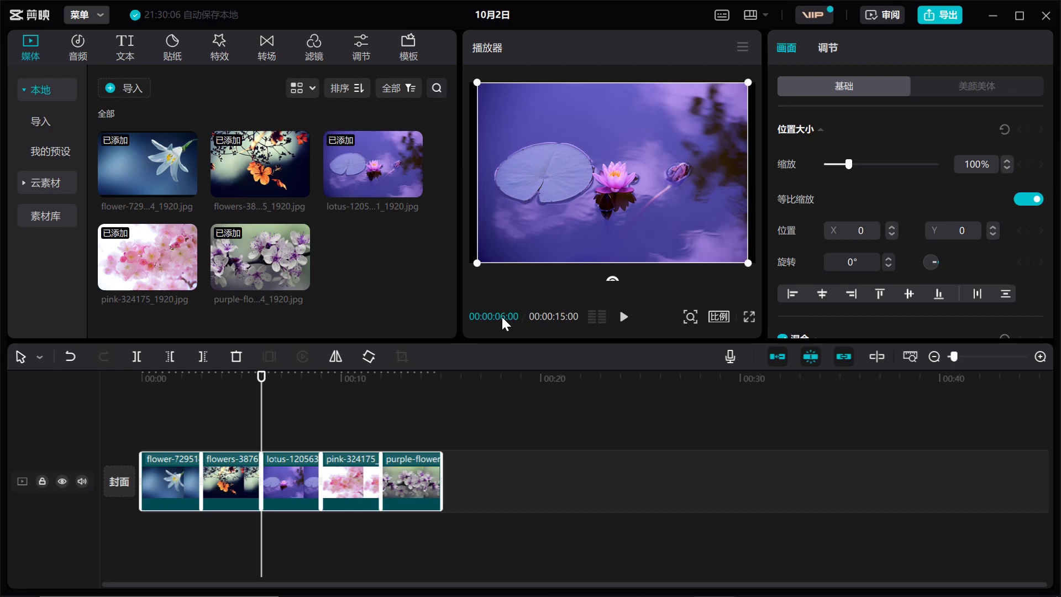
pyautogui.moveTo(261, 380); pyautogui.dragTo(337, 394)
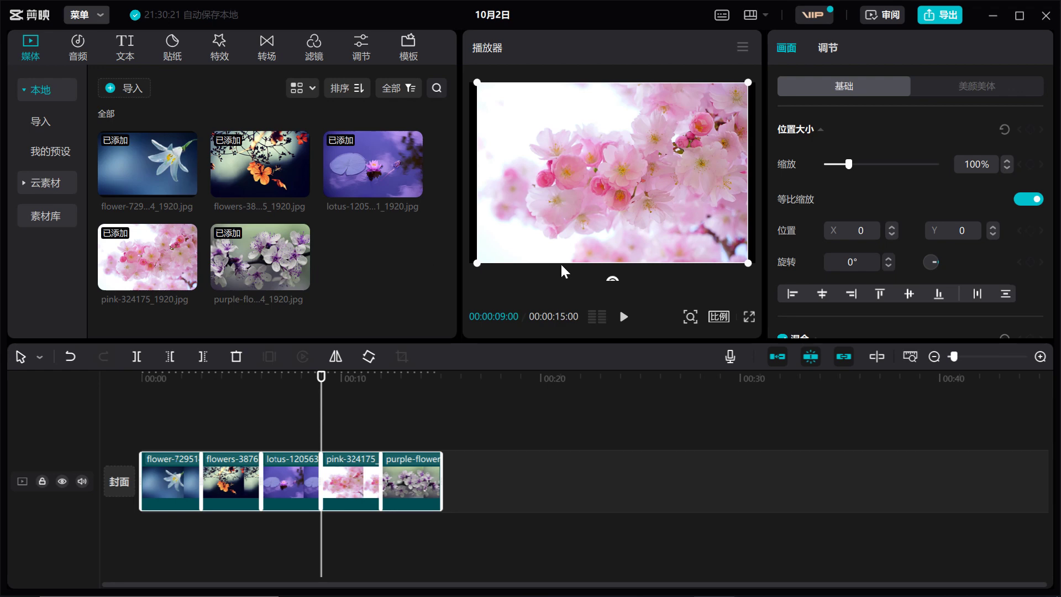
# Select all five image clips on the timeline and delete them.
pyautogui.moveTo(487, 420); pyautogui.dragTo(119, 477)
pyautogui.press('Delete')
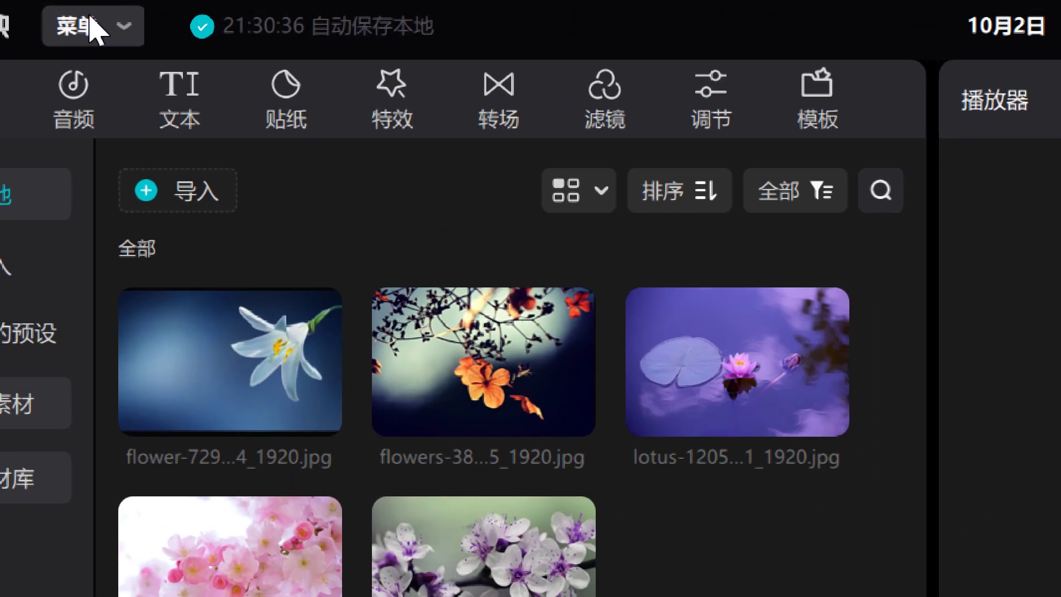
# Set the default image duration (图片默认时长) to 2 seconds in the editing section of the global settings and save.
pyautogui.click(90, 19)
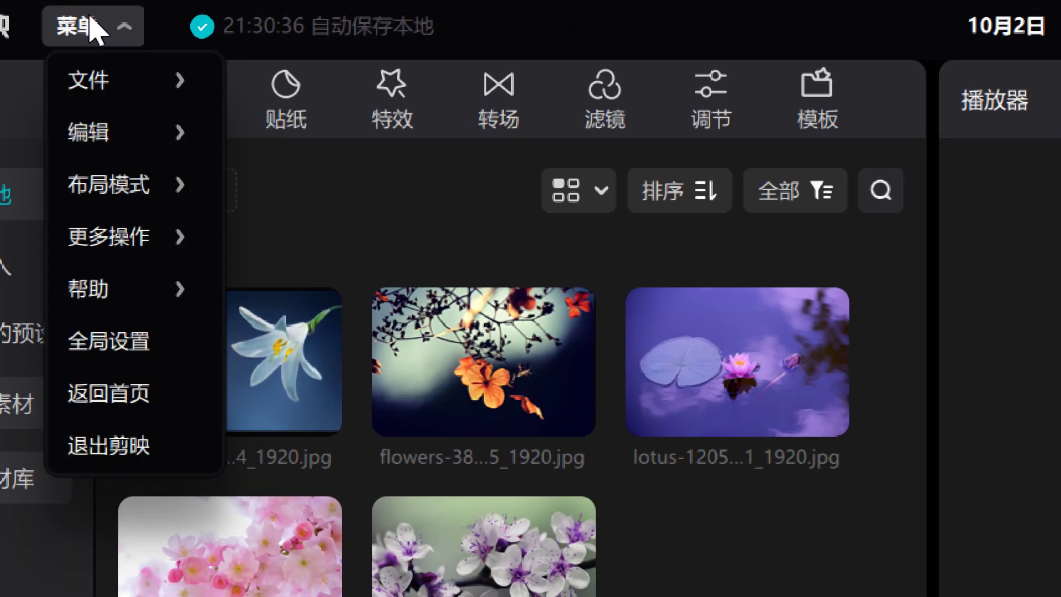
pyautogui.click(135, 365)
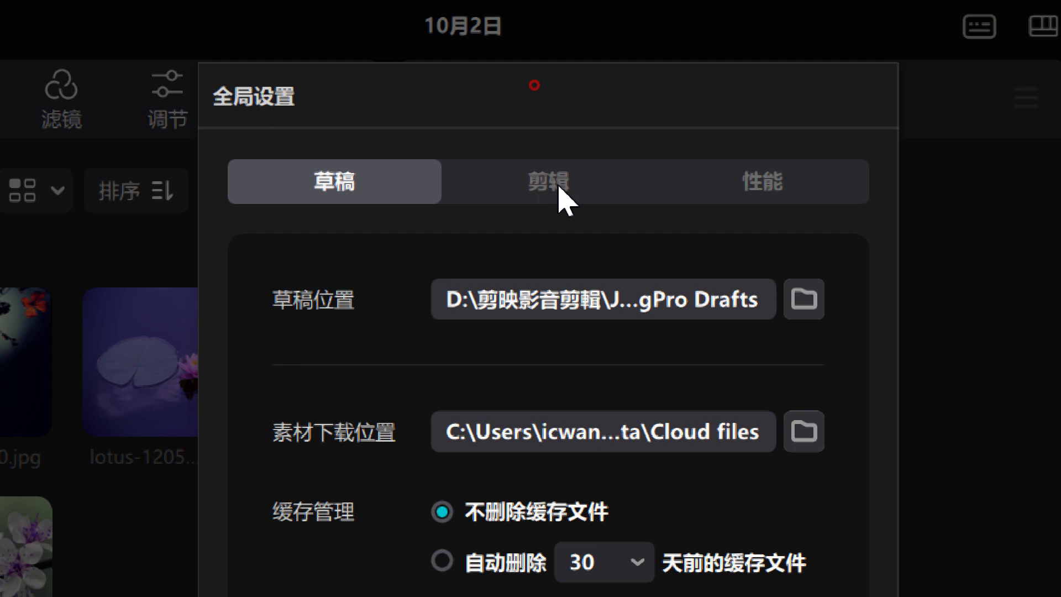
pyautogui.click(563, 199)
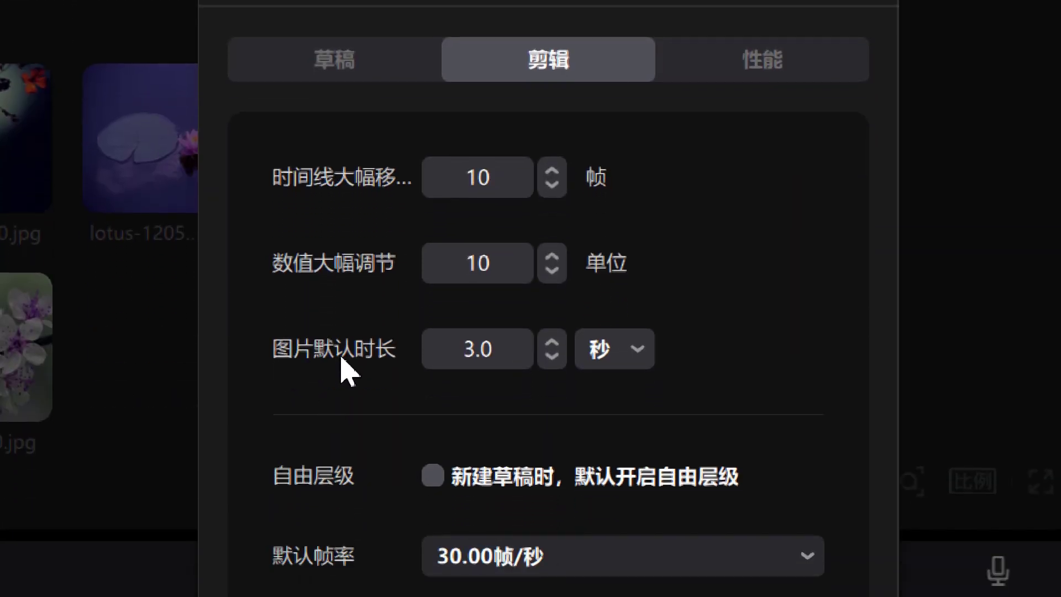
pyautogui.moveTo(505, 349); pyautogui.dragTo(462, 348)
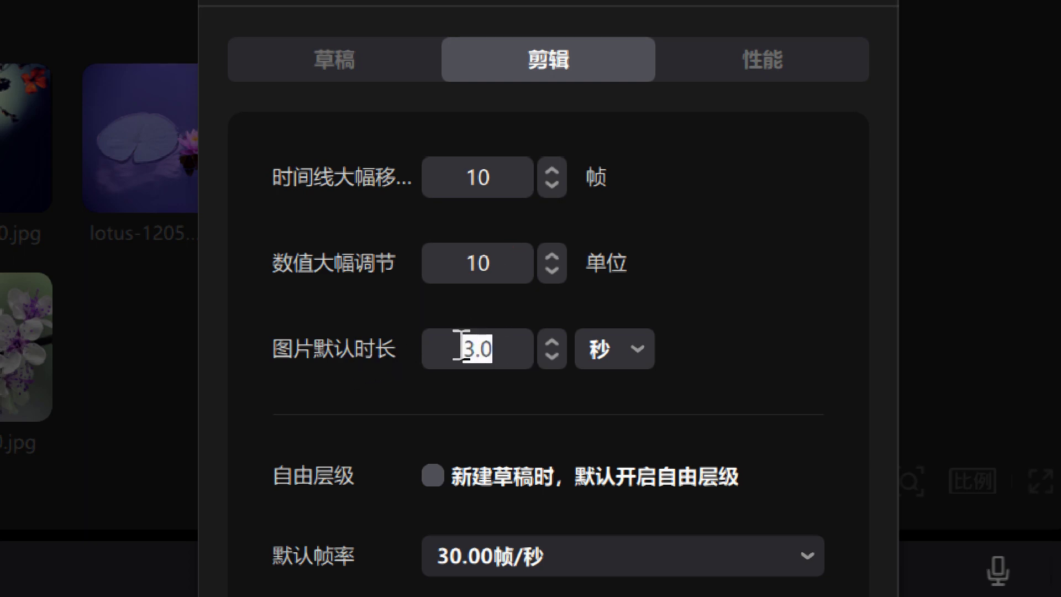
pyautogui.write('2')
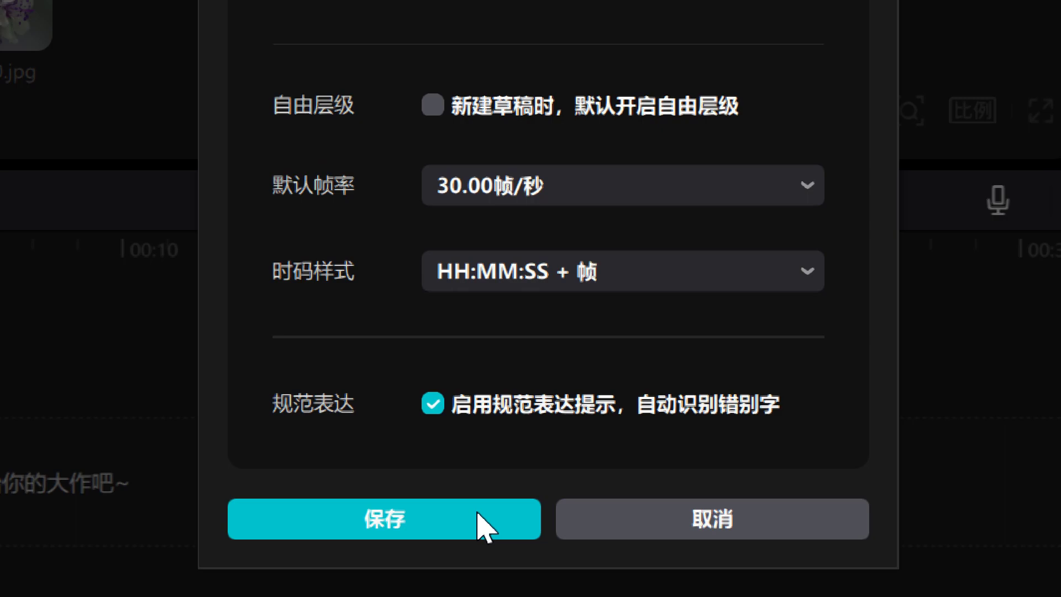
pyautogui.click(478, 515)
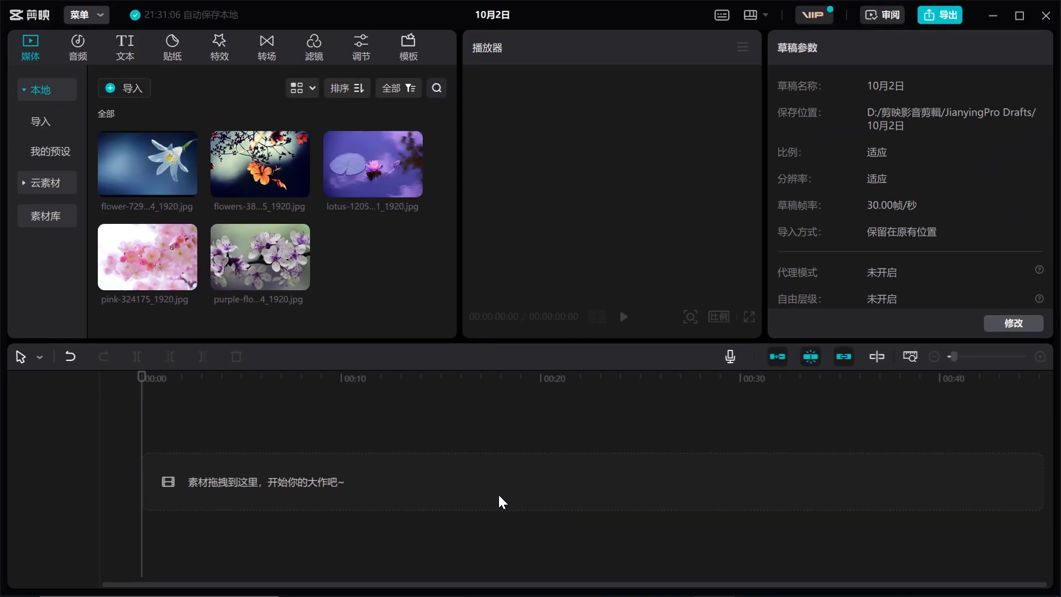
# Preview the white lily and purple blossom images from the media library to check their default duration.
pyautogui.moveTo(404, 287); pyautogui.dragTo(345, 248)
pyautogui.click(136, 155)
pyautogui.click(624, 316)
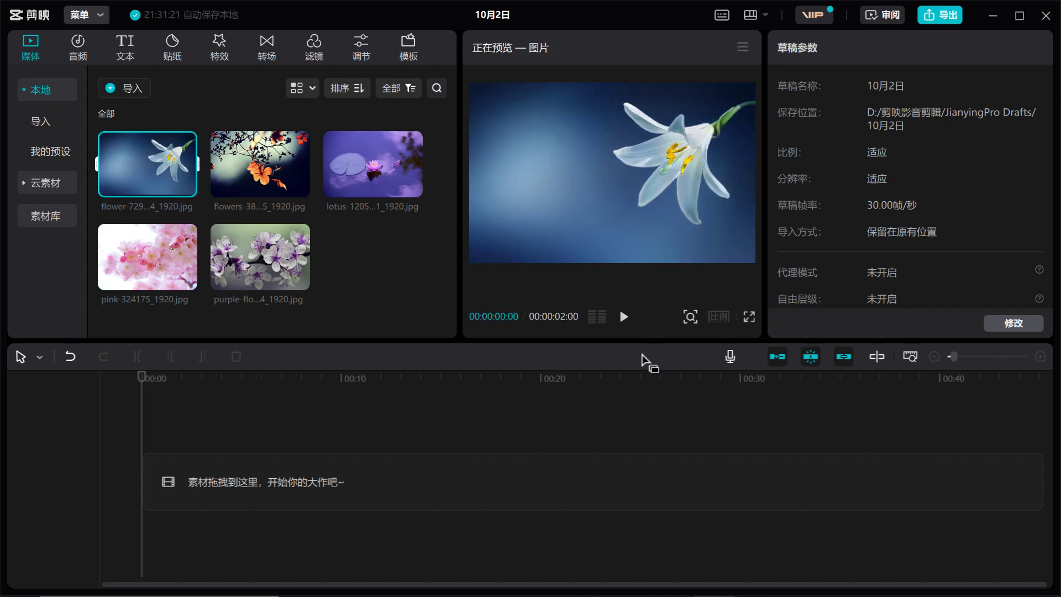
pyautogui.click(282, 257)
pyautogui.hotkey('ctrl', 'a')
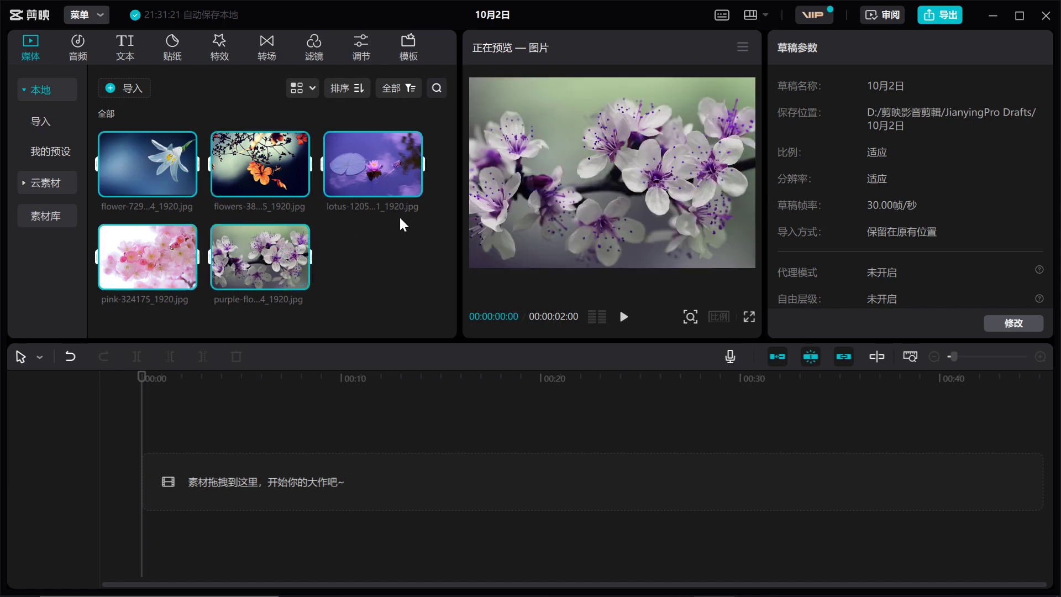
pyautogui.click(369, 235)
# Select all five flower images in the media library and place them at the start of the timeline.
pyautogui.click(379, 161)
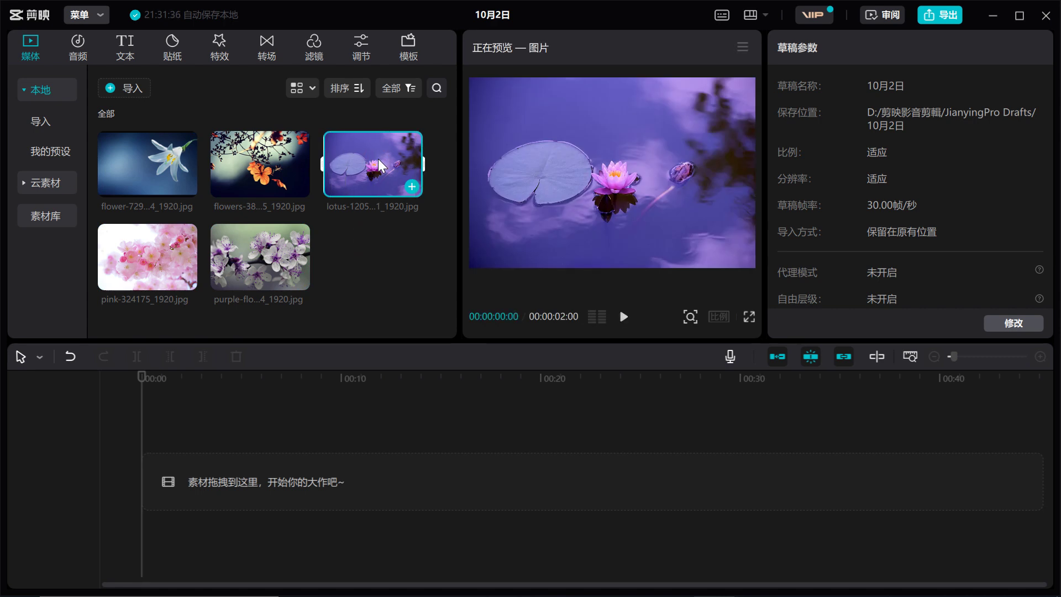
pyautogui.keyDown('ctrl'); pyautogui.click(137, 237); pyautogui.keyUp('ctrl')
pyautogui.keyDown('ctrl'); pyautogui.click(239, 148); pyautogui.keyUp('ctrl')
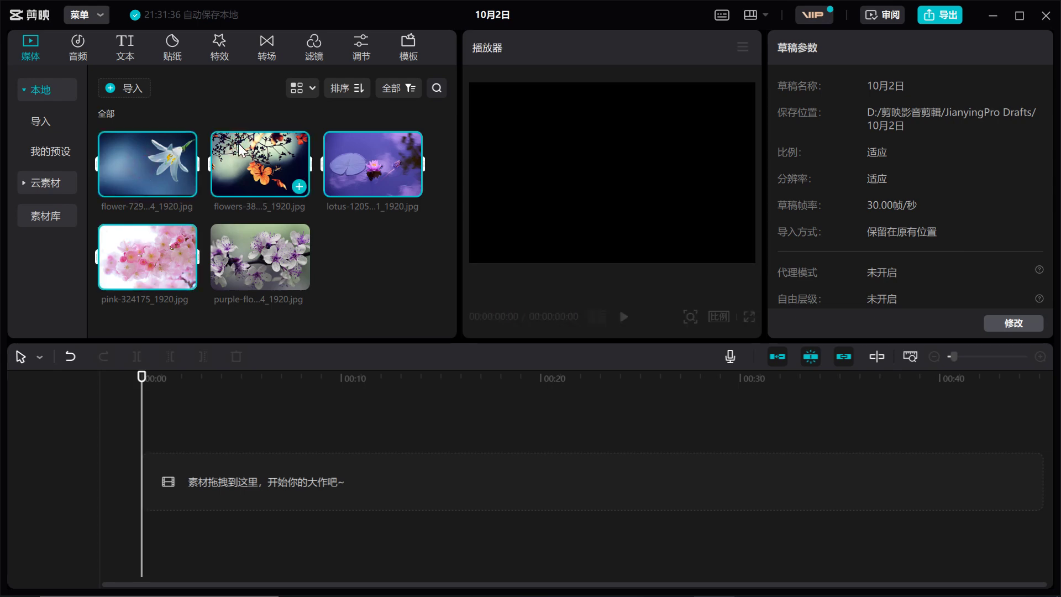
pyautogui.keyDown('ctrl'); pyautogui.click(243, 239); pyautogui.keyUp('ctrl')
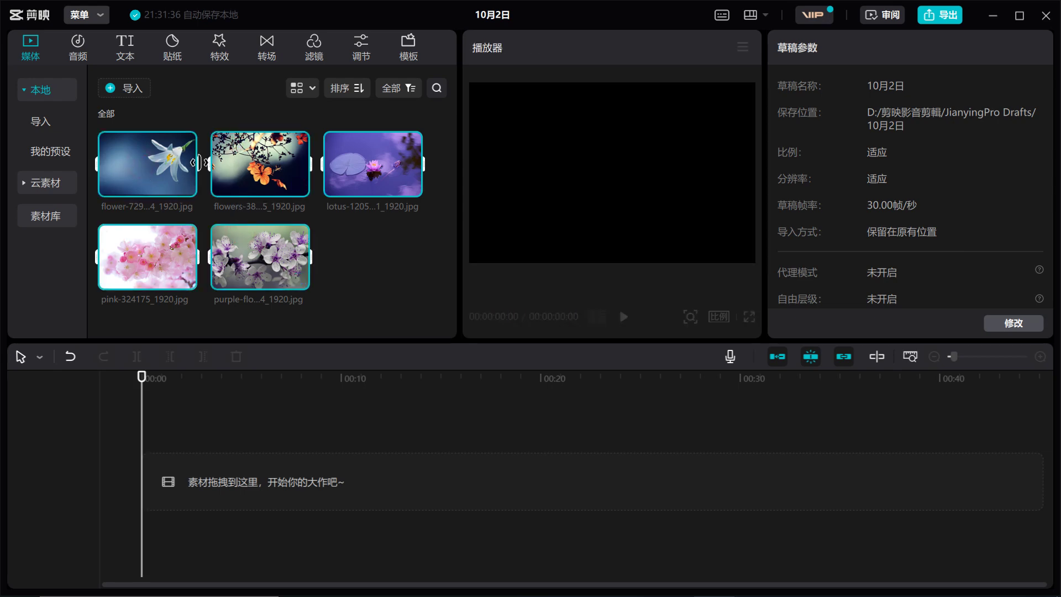
pyautogui.keyDown('ctrl'); pyautogui.click(160, 156); pyautogui.keyUp('ctrl')
pyautogui.keyDown('ctrl'); pyautogui.click(157, 184); pyautogui.keyUp('ctrl')
pyautogui.moveTo(155, 164); pyautogui.dragTo(141, 482)
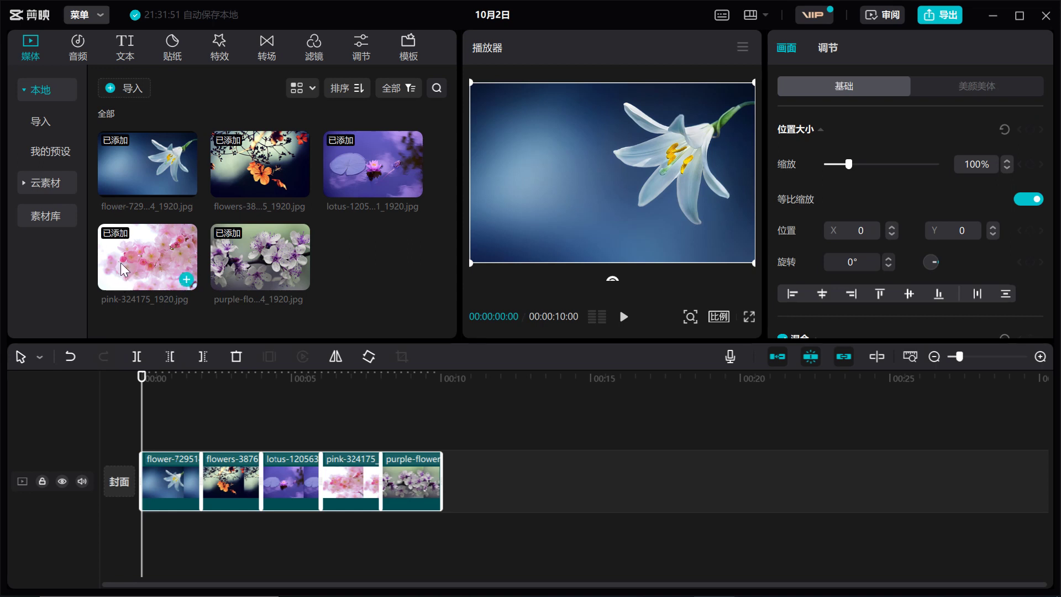
# Check the duration of each of the five clips by moving the playhead to the clip boundaries.
pyautogui.moveTo(142, 381); pyautogui.dragTo(199, 402)
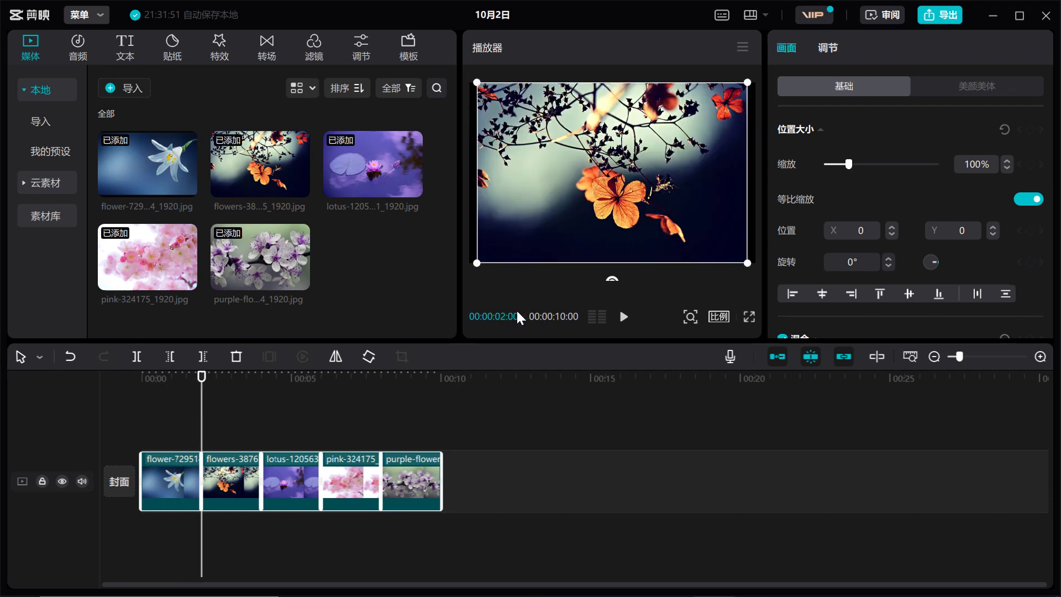
pyautogui.moveTo(207, 388); pyautogui.dragTo(260, 409)
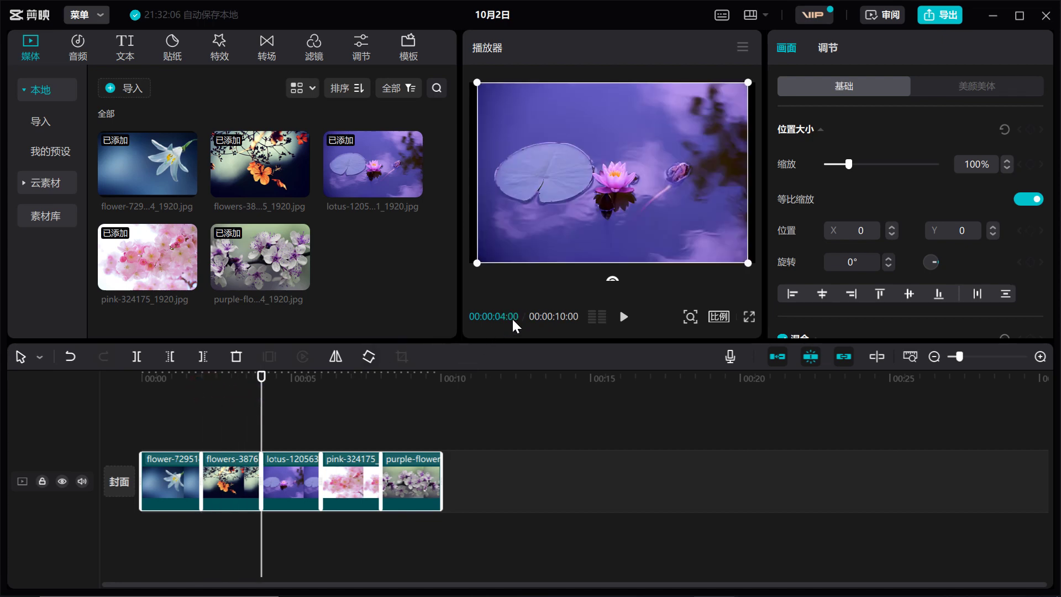
pyautogui.moveTo(262, 397); pyautogui.dragTo(321, 412)
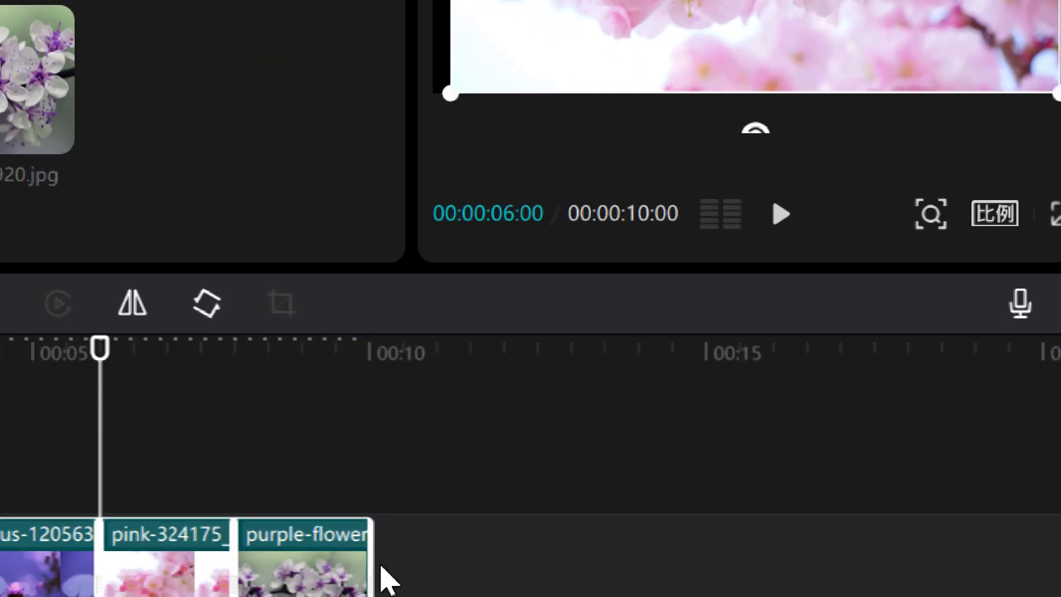
pyautogui.moveTo(119, 369); pyautogui.dragTo(406, 418)
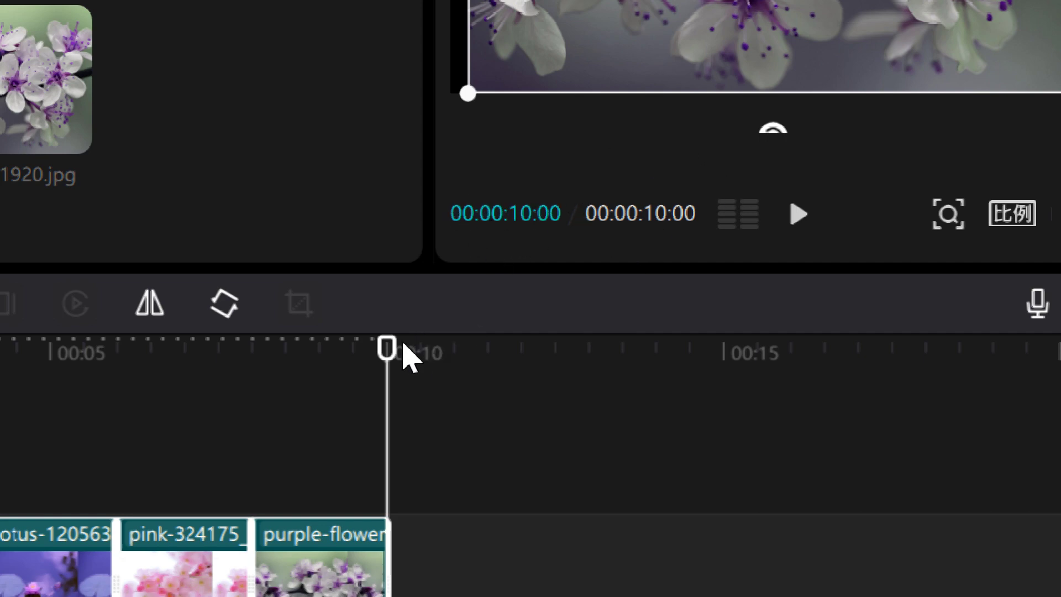
pyautogui.moveTo(390, 358); pyautogui.dragTo(253, 384)
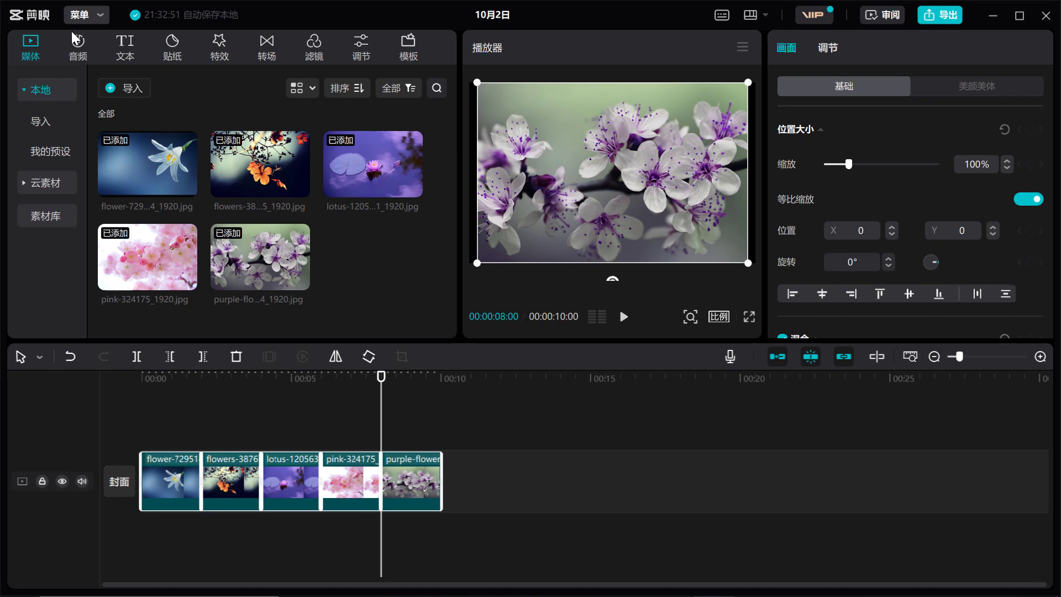
# Set the default image duration (图片默认时长) to 1 second in the editing section of the global settings and save.
pyautogui.click(78, 15)
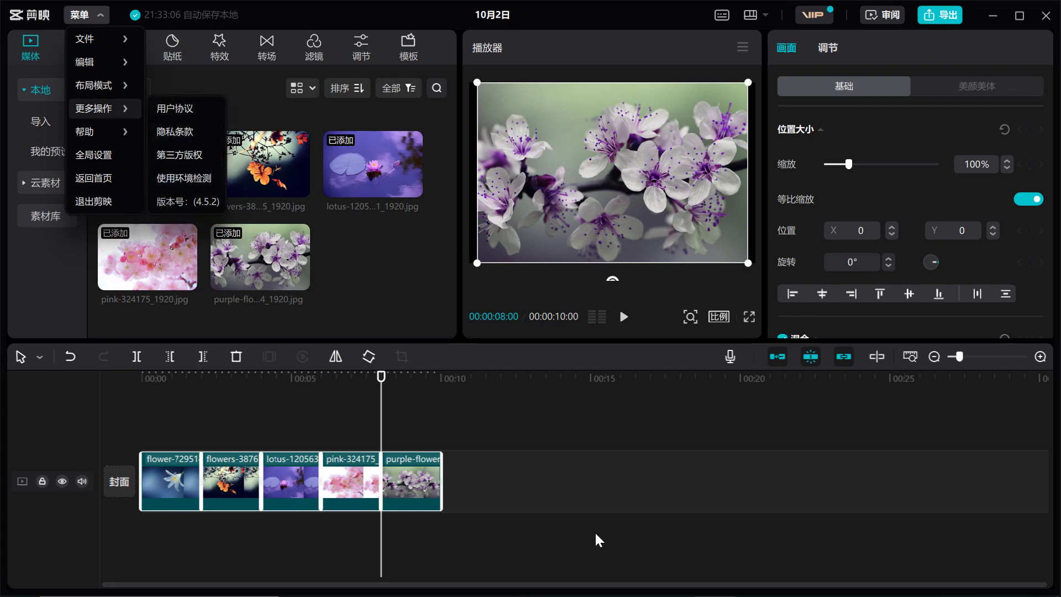
pyautogui.click(403, 272)
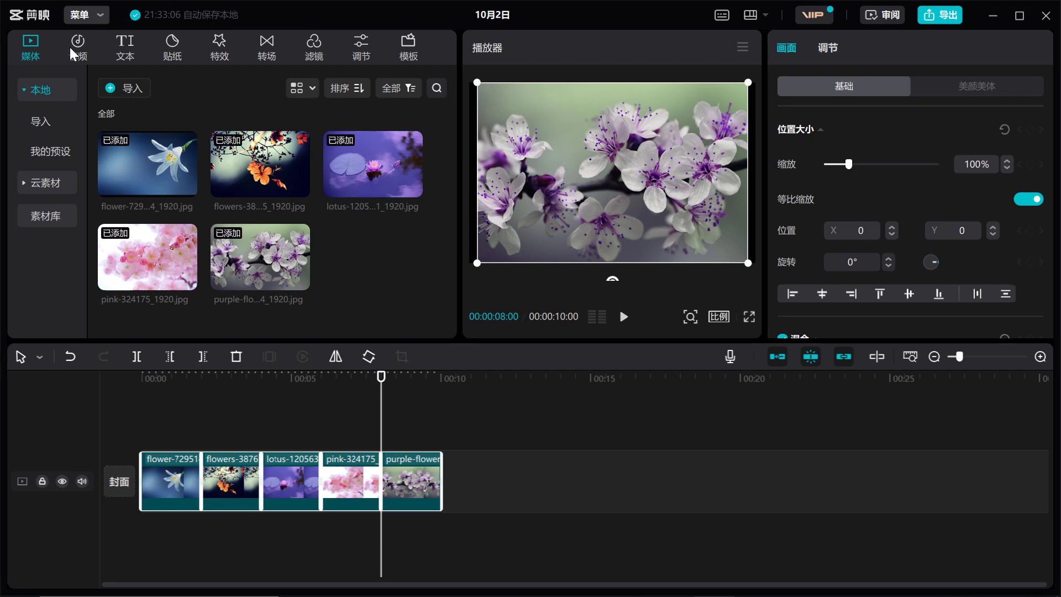
pyautogui.click(75, 19)
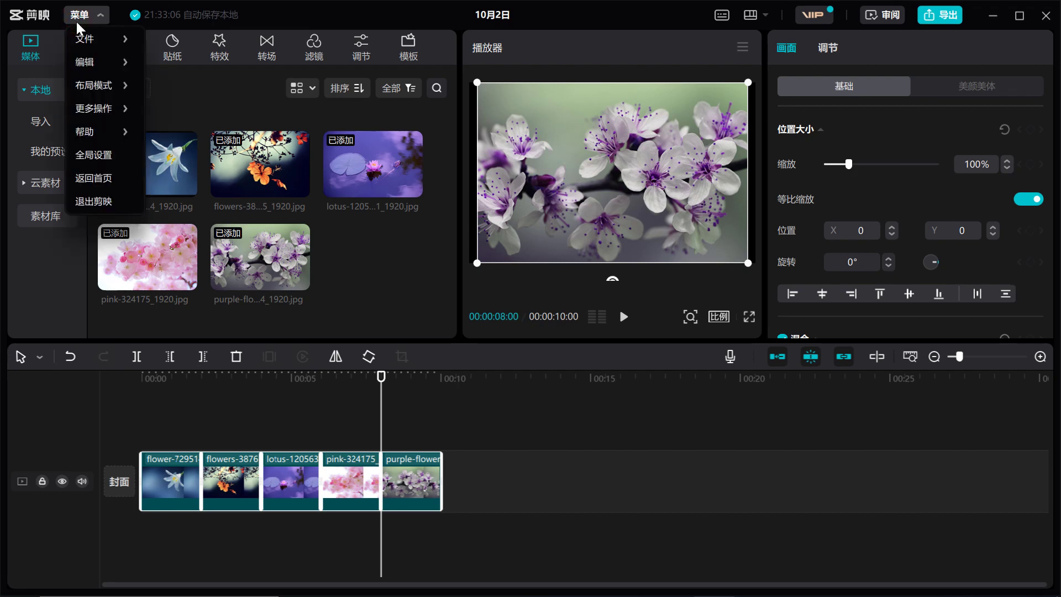
pyautogui.click(101, 154)
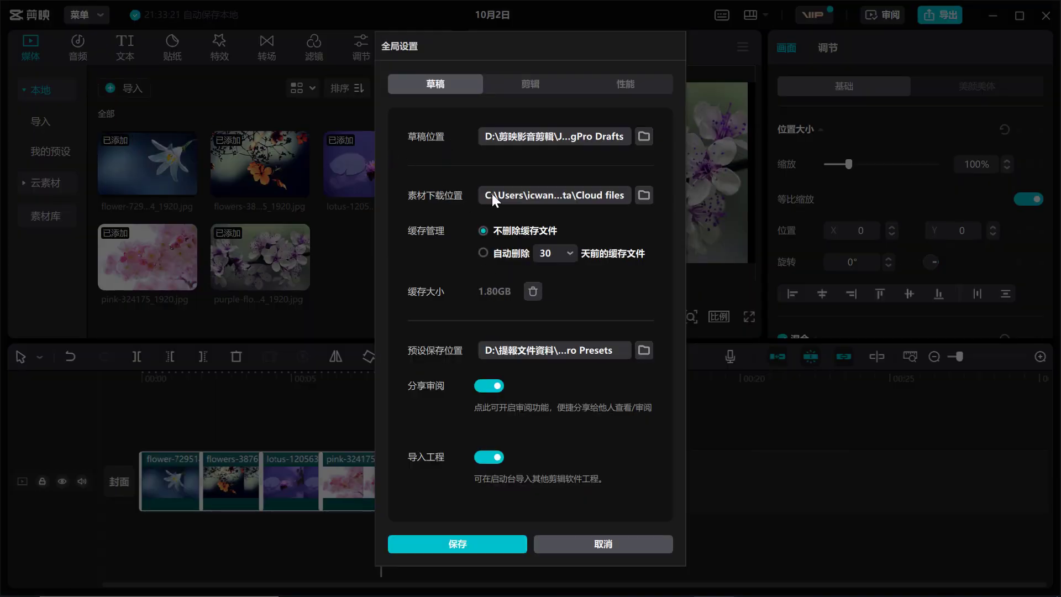
pyautogui.click(529, 88)
pyautogui.moveTo(512, 257); pyautogui.dragTo(482, 252)
pyautogui.write('1')
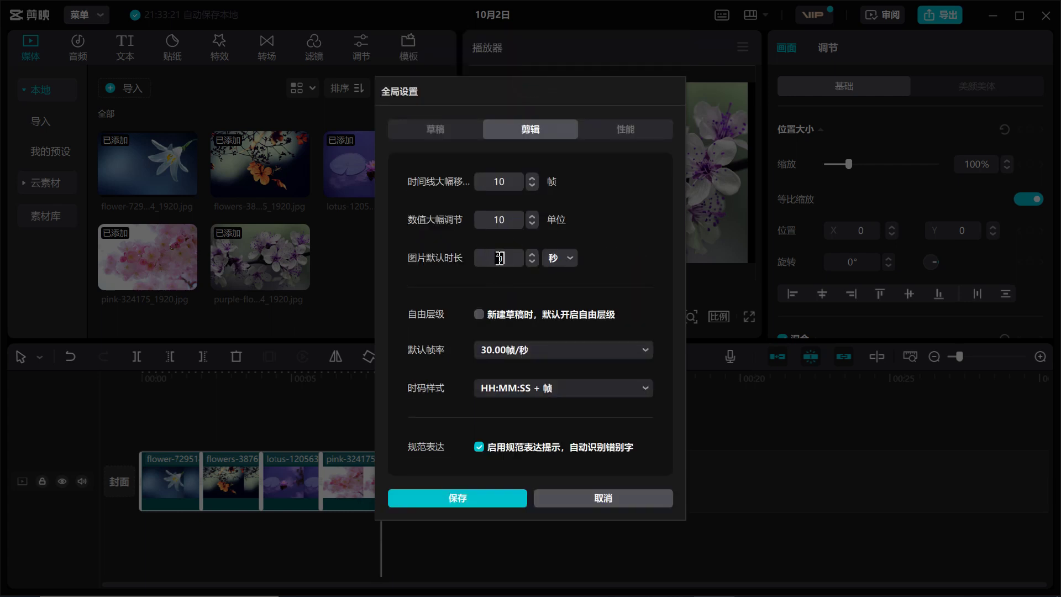
pyautogui.click(493, 503)
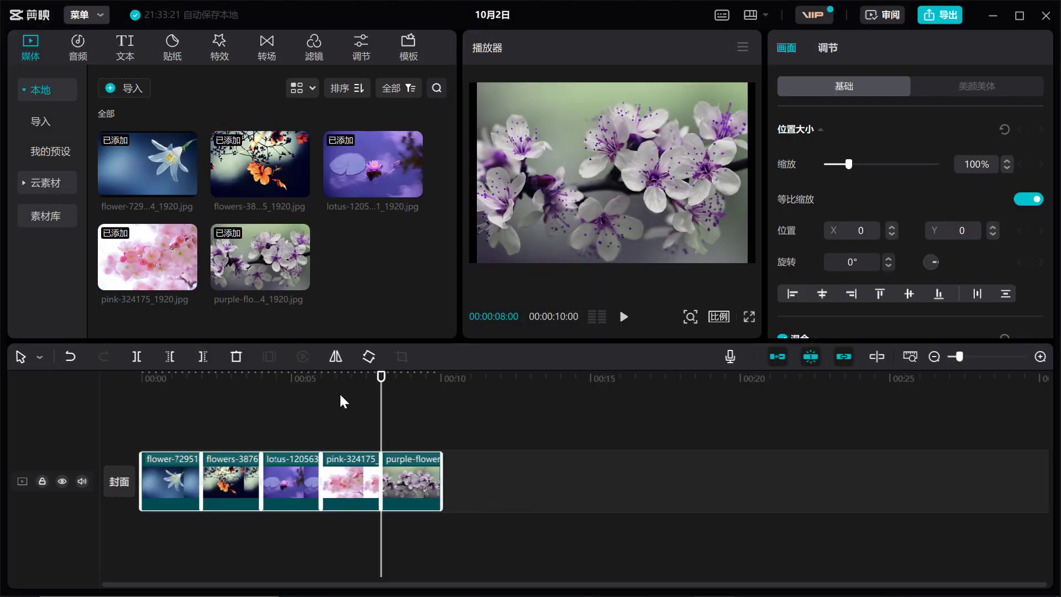
# Check the existing first clip's end point with the playhead, and append all five images after the last clip.
pyautogui.moveTo(381, 376); pyautogui.dragTo(289, 378)
pyautogui.click(201, 391)
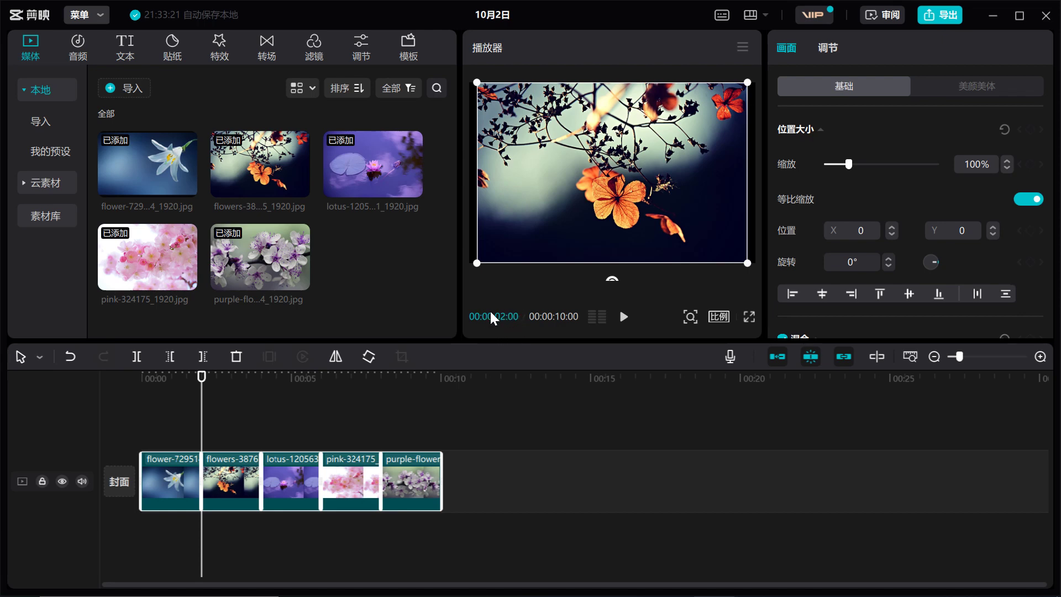
pyautogui.moveTo(343, 244); pyautogui.dragTo(449, 480)
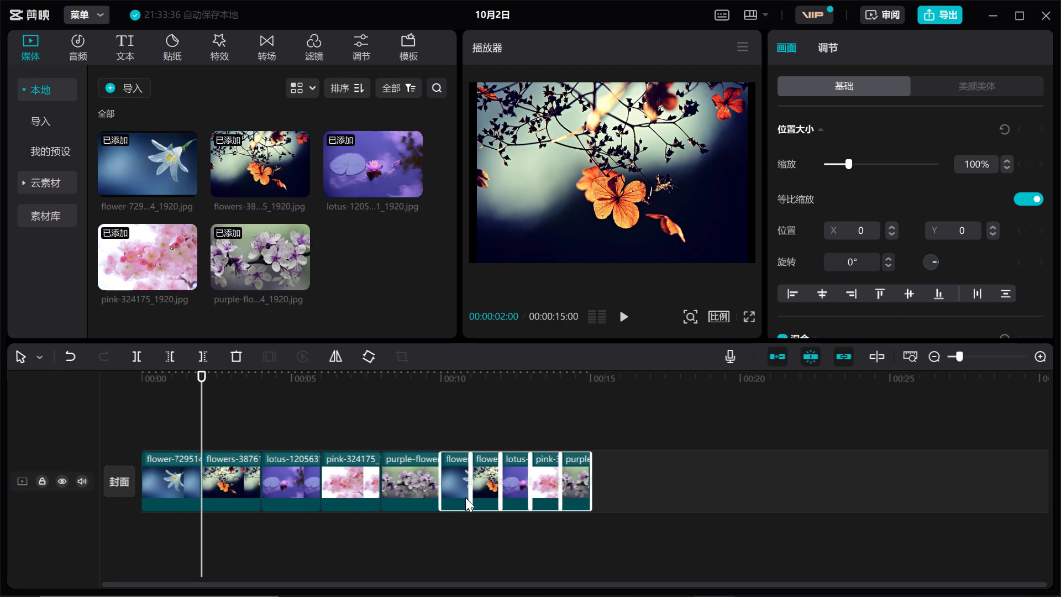
# Check the duration of the first newly appended clip by moving the playhead to its start and end points.
pyautogui.moveTo(203, 381); pyautogui.dragTo(440, 402)
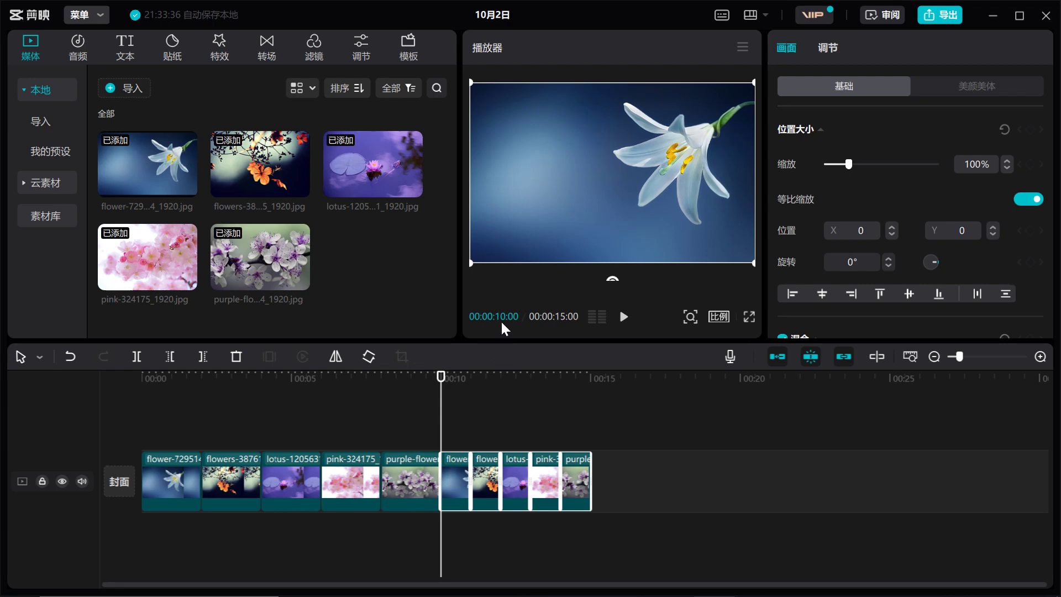
pyautogui.click(445, 385)
pyautogui.moveTo(445, 385); pyautogui.dragTo(471, 399)
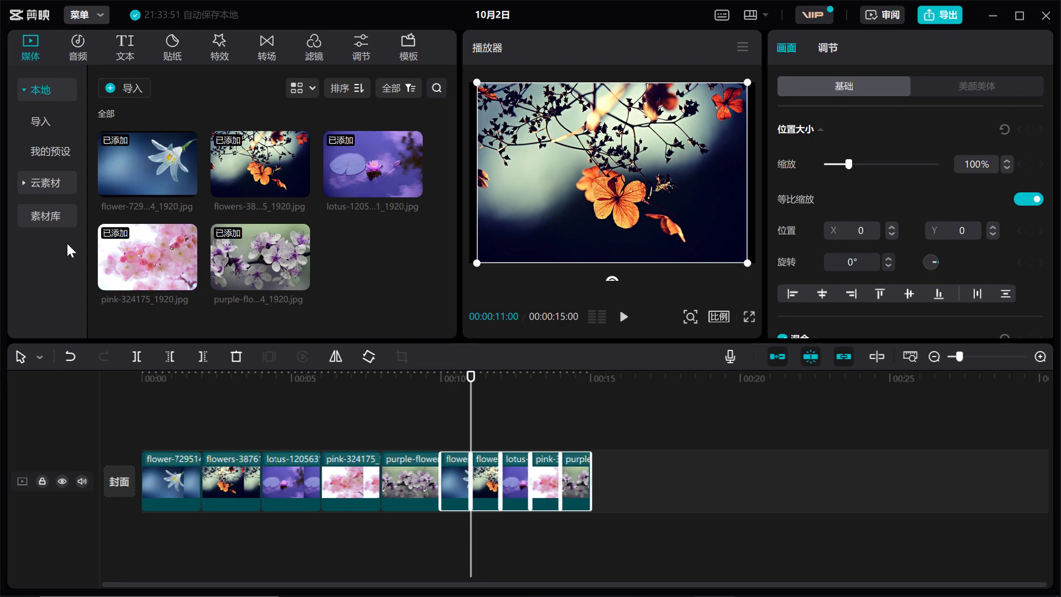
pyautogui.moveTo(195, 172)
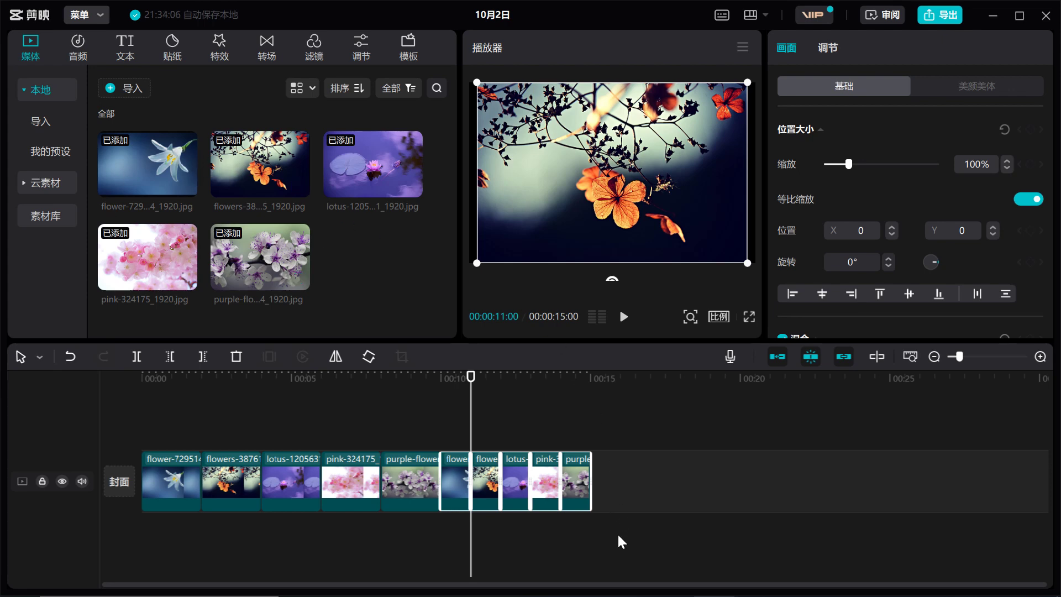